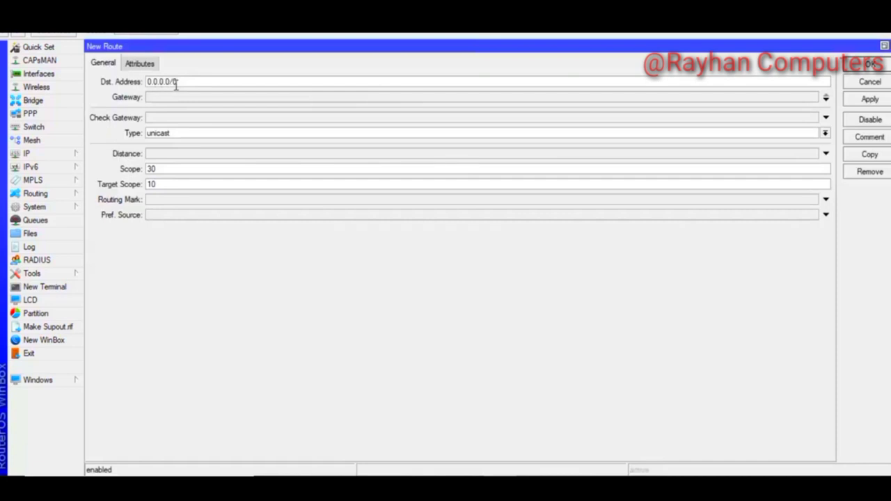
# Step: Set the gateway of the new 0.0.0.0/0 route to 192.168.0.1
pyautogui.moveTo(181, 82)
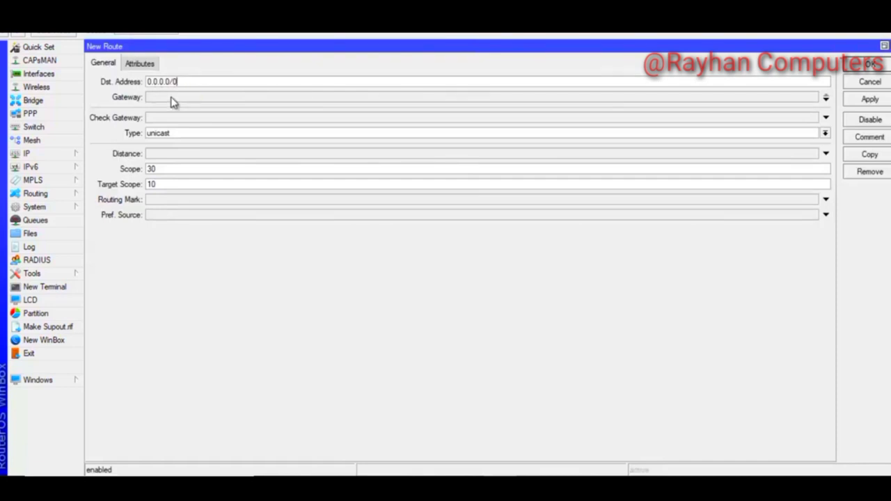
pyautogui.click(172, 97)
pyautogui.write('192.168')
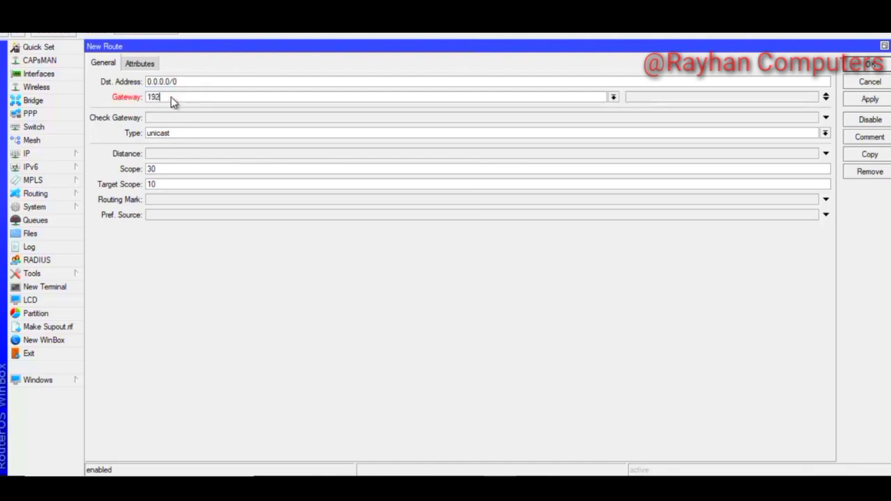
pyautogui.write('.0.1')
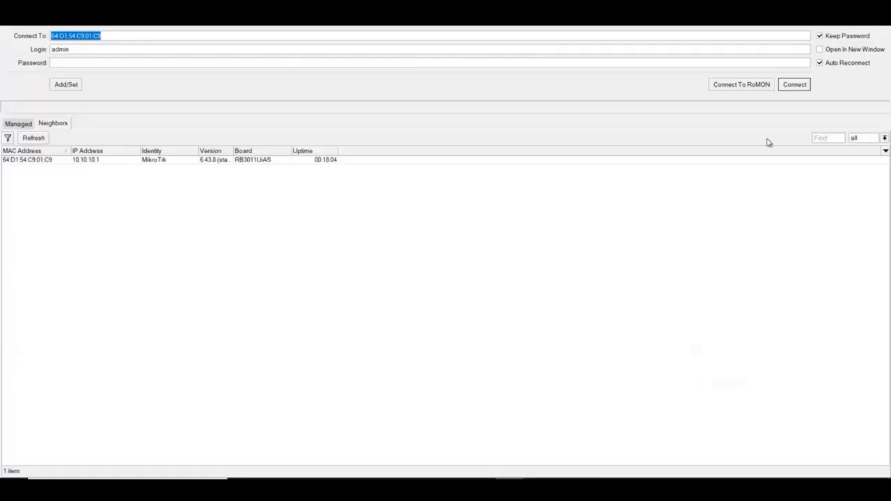
# Step: Connect to the discovered MikroTik router as admin and open its IP address list
pyautogui.click(794, 139)
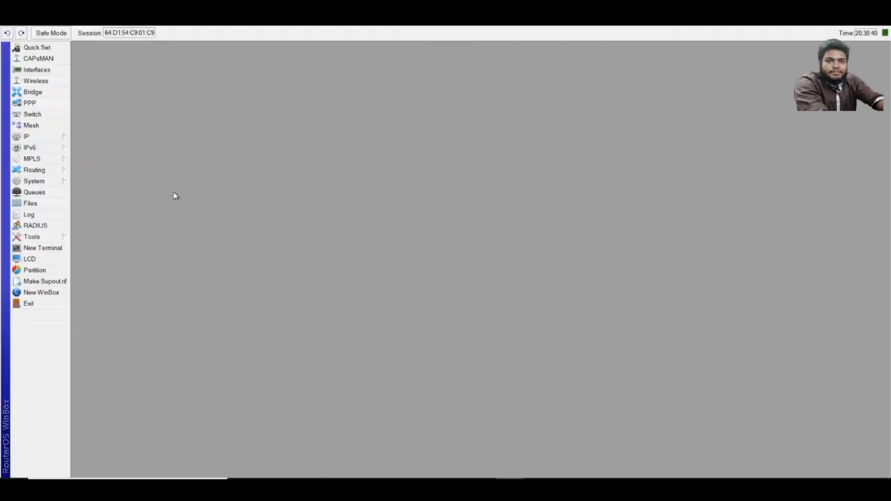
pyautogui.click(61, 137)
pyautogui.click(93, 160)
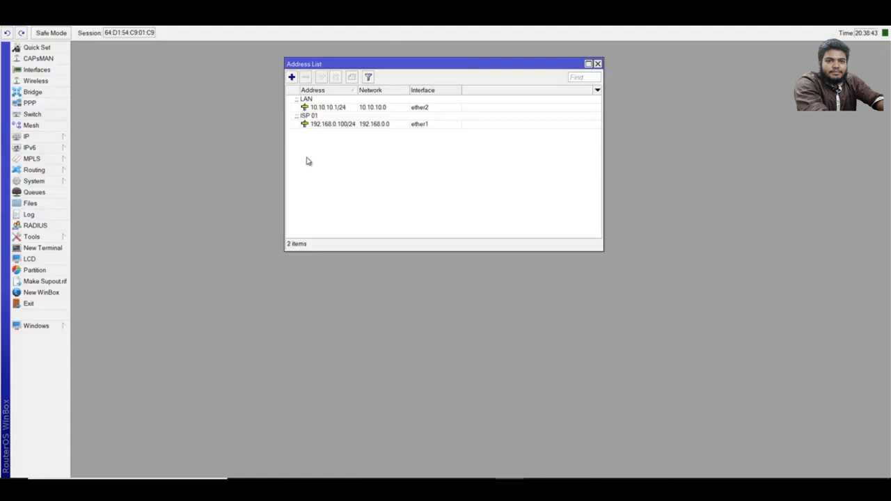
# Step: Widen the Address column and examine the LAN and ISP 01 address entries
pyautogui.click(332, 126)
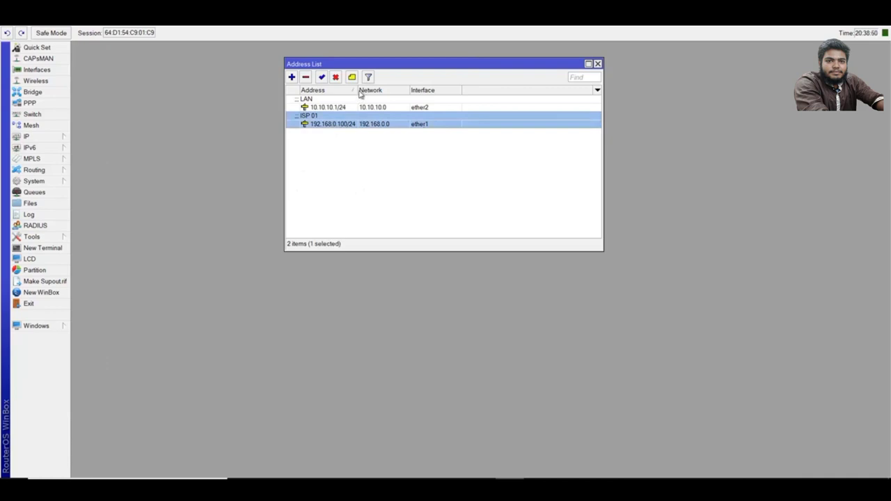
pyautogui.moveTo(358, 92); pyautogui.dragTo(405, 91)
pyautogui.click(421, 108)
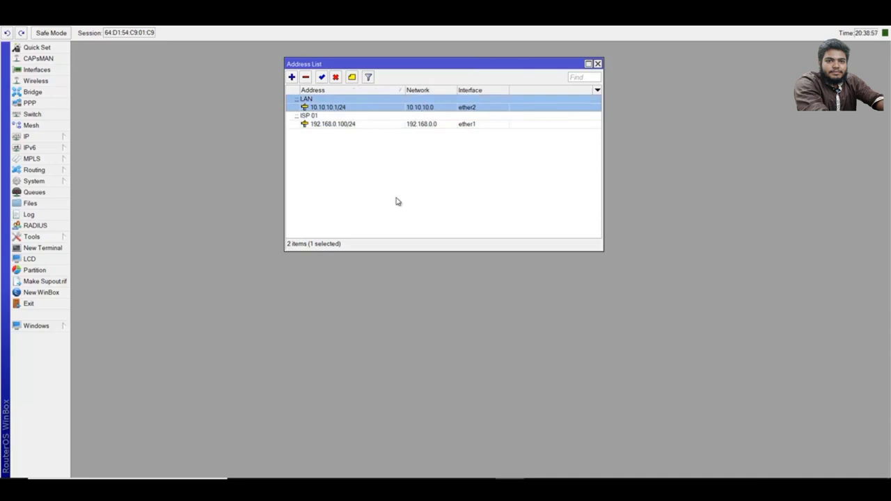
pyautogui.click(348, 125)
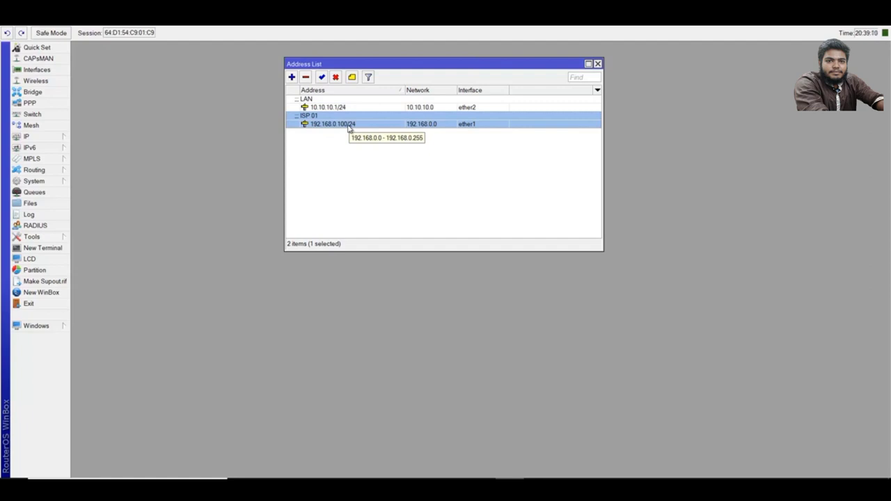
# Step: Open the router's IP firewall at its Layer7 protocol list
pyautogui.click(59, 138)
pyautogui.click(95, 228)
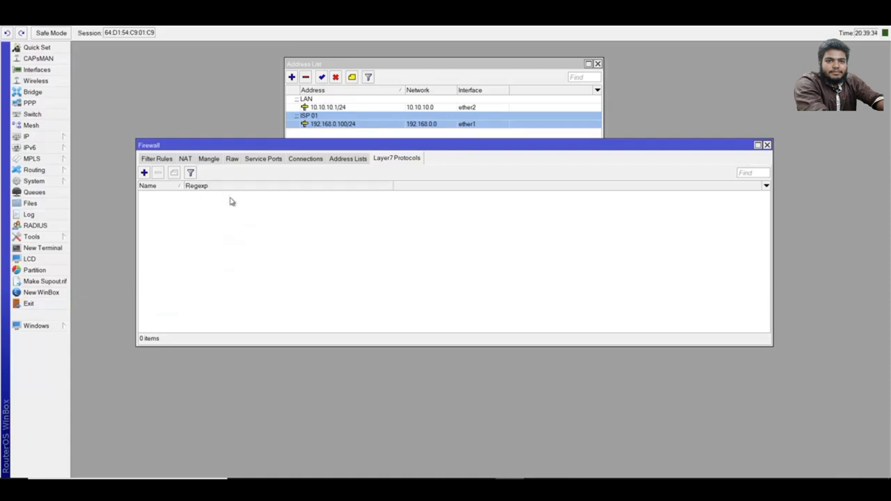
# Step: Switch to the browser and open the first Google result, the MikroTik forum topic on matching web sites by regexp, in a new tab
pyautogui.hotkey('alt', 'Tab')
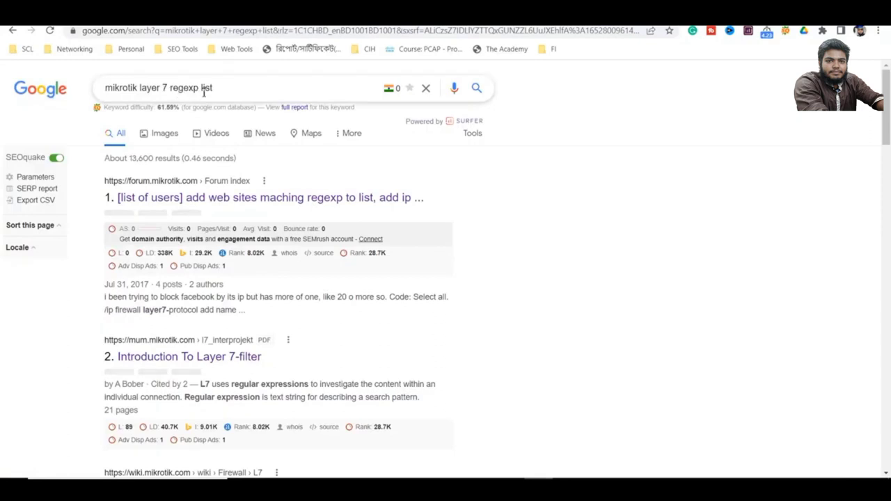
pyautogui.rightClick(224, 200)
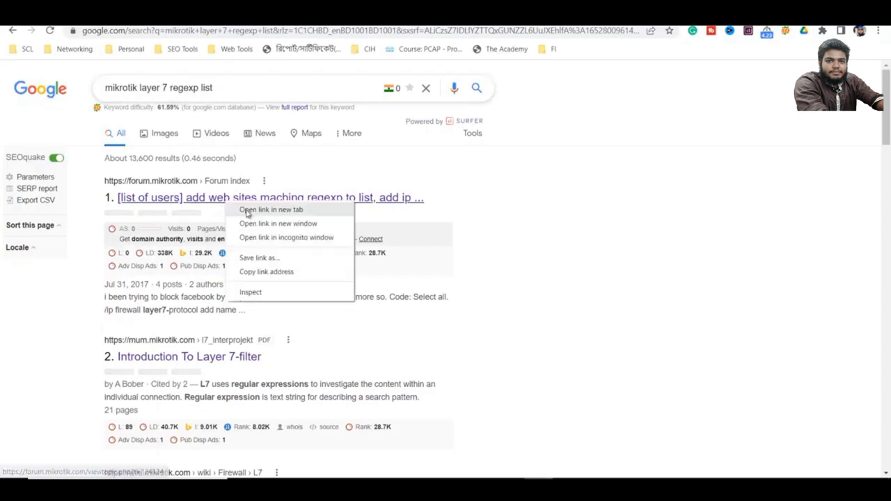
pyautogui.click(247, 211)
pyautogui.hotkey('ctrl', 'Tab')
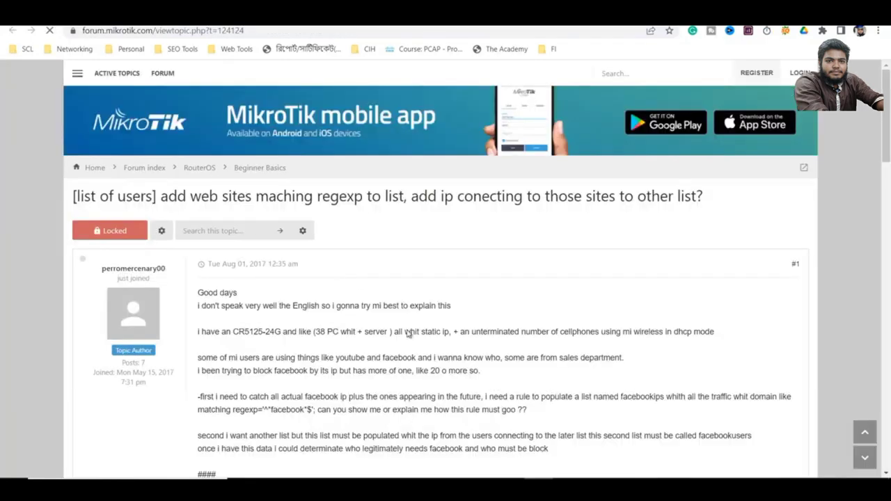
# Step: Copy the regexp ^.+(facebook.com|youtube).*\$ from the forum topic's second post and return to WinBox
pyautogui.scroll(-2, 422, 355)
pyautogui.scroll(-3, 422, 355)
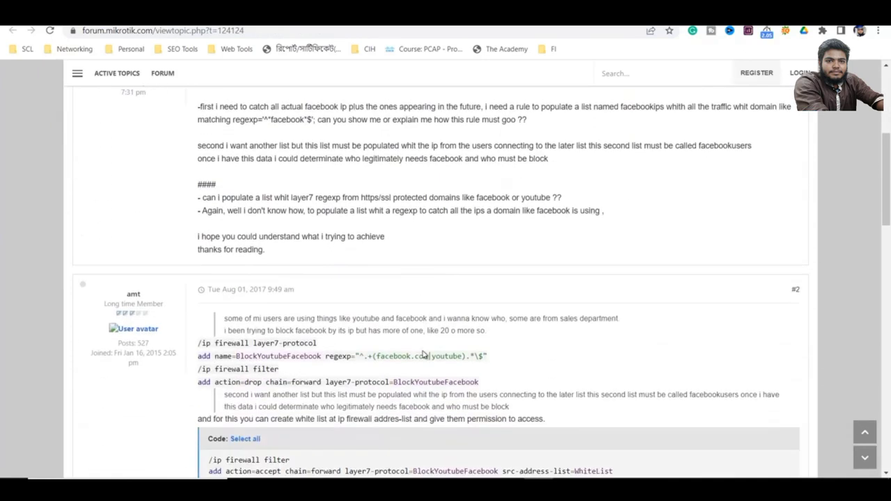
pyautogui.scroll(-1, 424, 351)
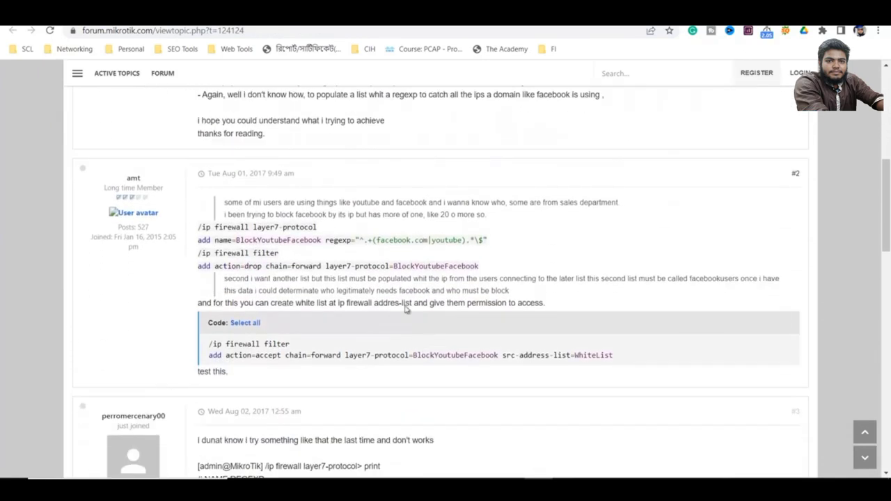
pyautogui.moveTo(361, 241); pyautogui.dragTo(483, 241)
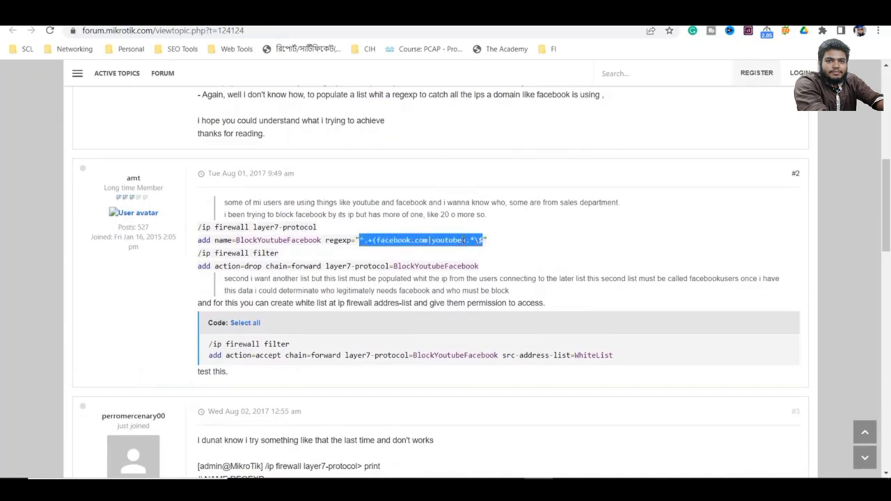
pyautogui.rightClick(463, 242)
pyautogui.click(474, 249)
pyautogui.hotkey('alt', 'Tab')
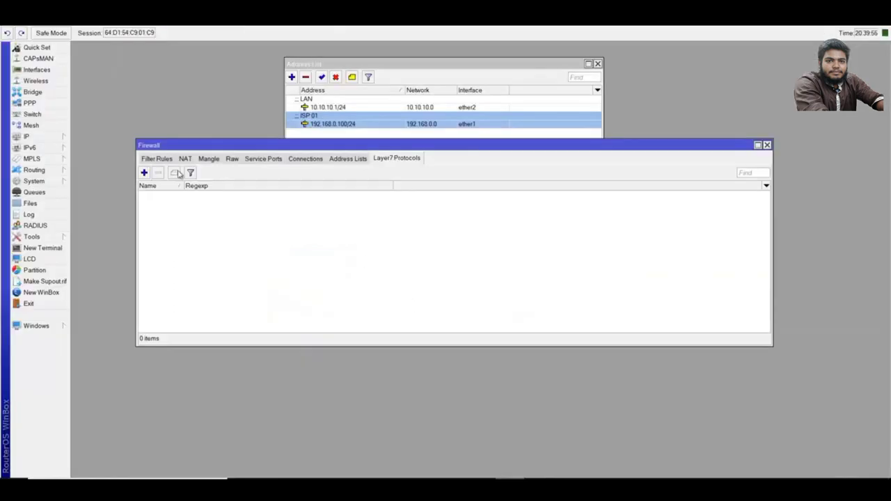
# Step: Add a firewall Layer7 protocol named Youtube using the copied regexp
pyautogui.click(144, 173)
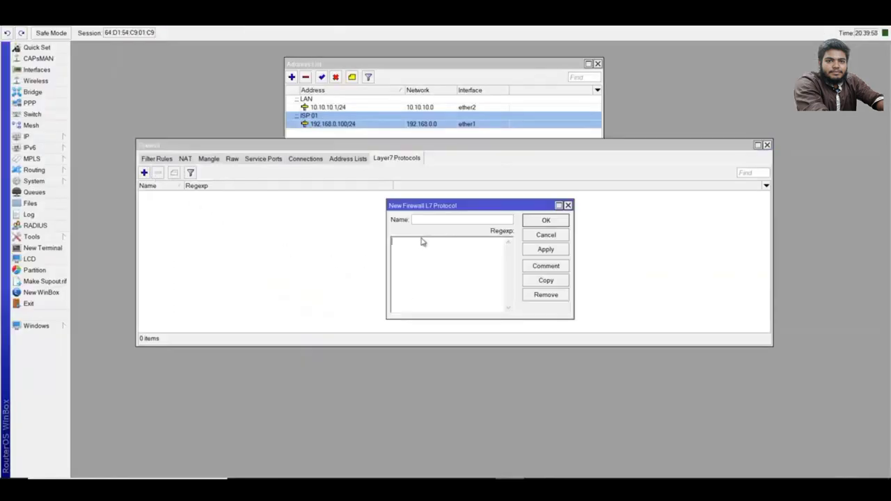
pyautogui.hotkey('ctrl', 'v')
pyautogui.click(423, 222)
pyautogui.write('Youtube')
# Step: Edit the Youtube protocol's regexp to ^.+(googlevideo.com|youtube.com).*\$ and save the entry
pyautogui.moveTo(428, 242); pyautogui.dragTo(402, 245)
pyautogui.write('googlevideo')
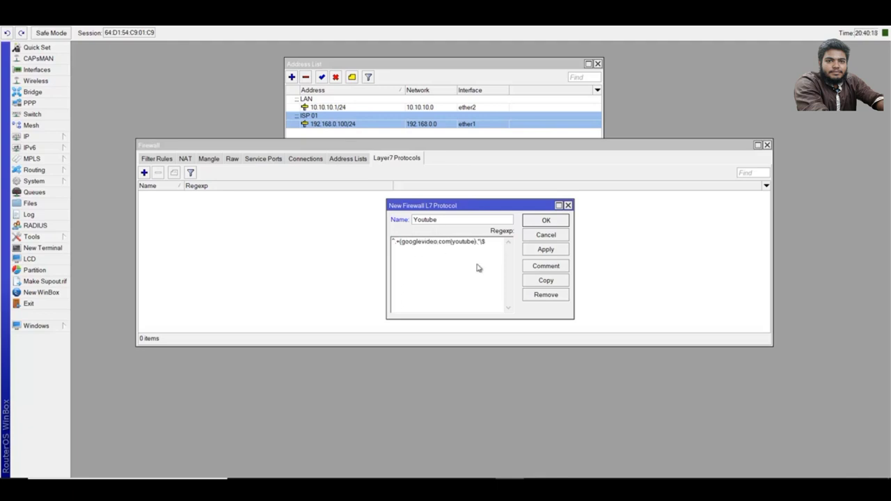
pyautogui.write('.com')
pyautogui.moveTo(500, 243); pyautogui.dragTo(392, 242)
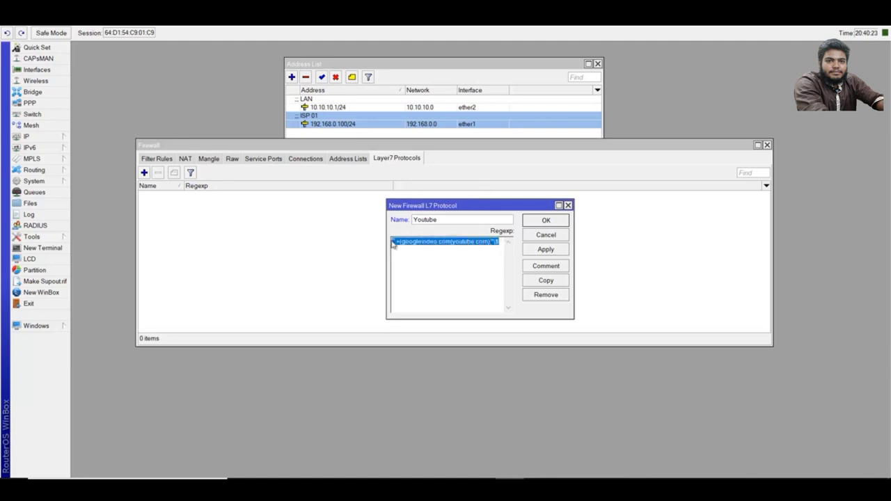
pyautogui.click(451, 251)
pyautogui.moveTo(502, 242); pyautogui.dragTo(410, 245)
pyautogui.click(429, 260)
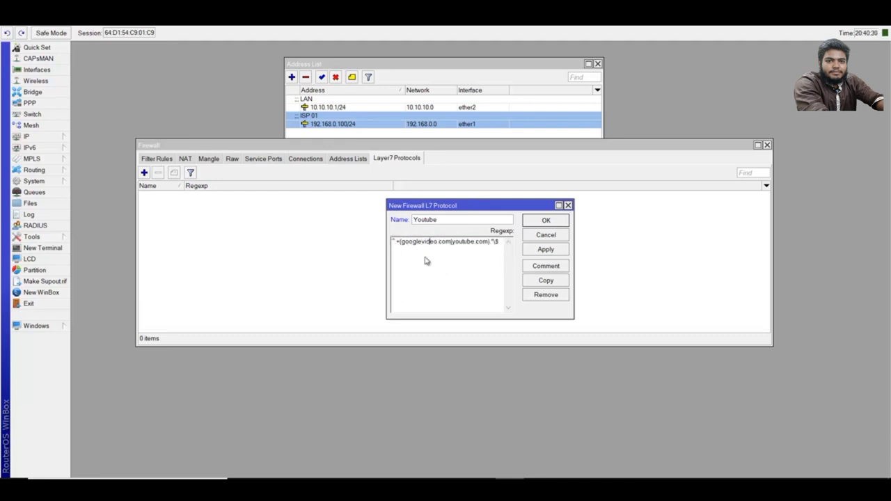
pyautogui.click(535, 252)
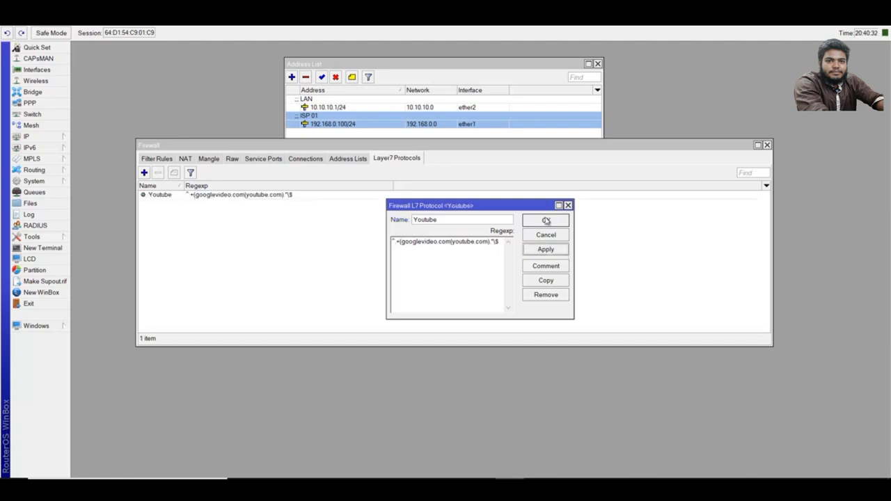
pyautogui.click(546, 221)
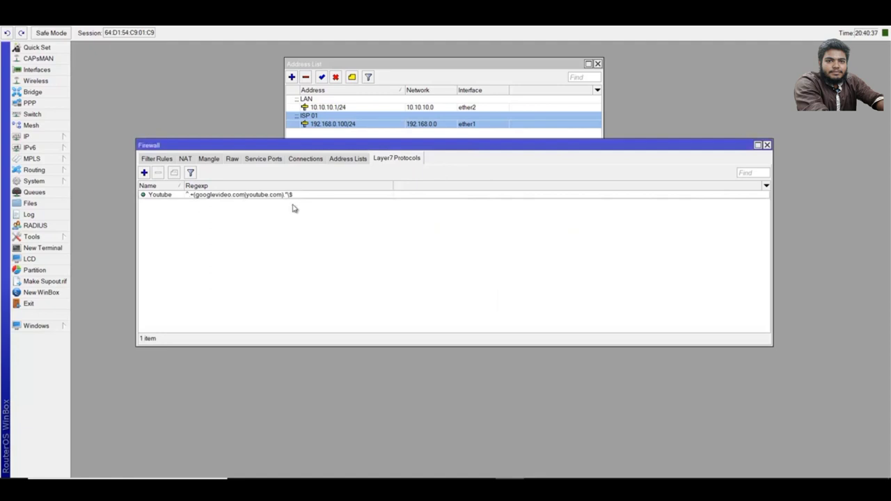
# Step: Start a new firewall mangle rule and set its chain to forward
pyautogui.click(209, 159)
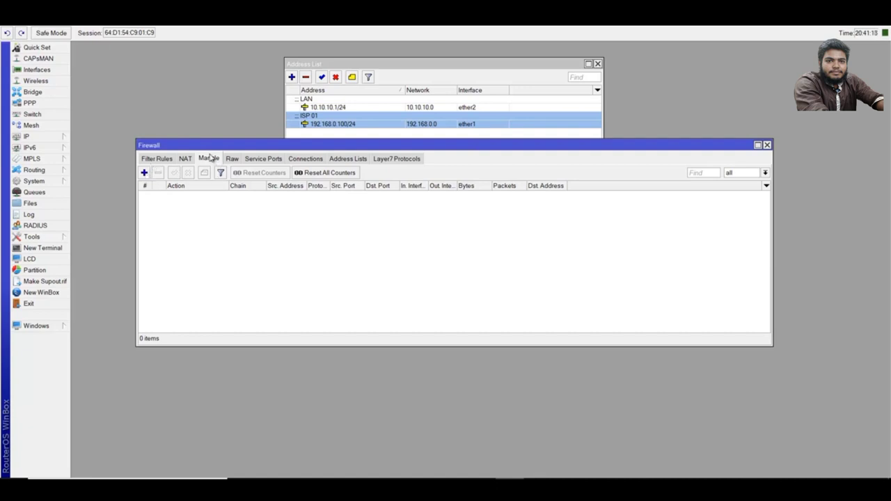
pyautogui.click(145, 172)
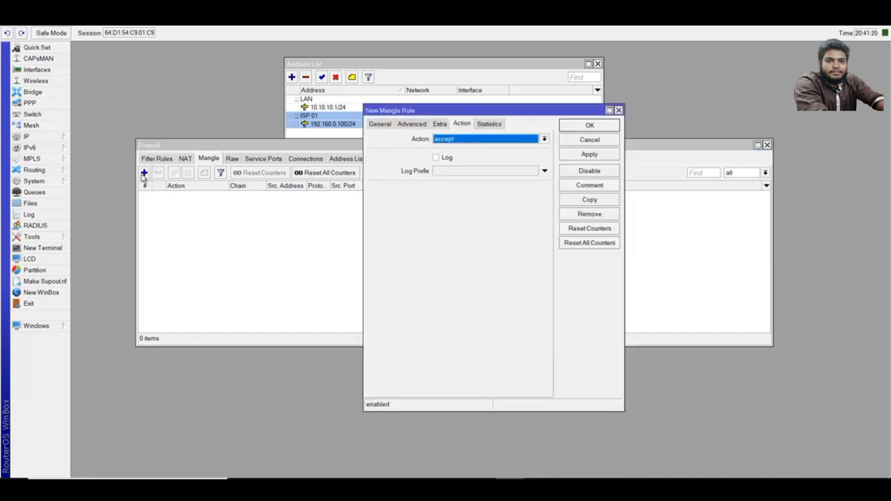
pyautogui.click(376, 123)
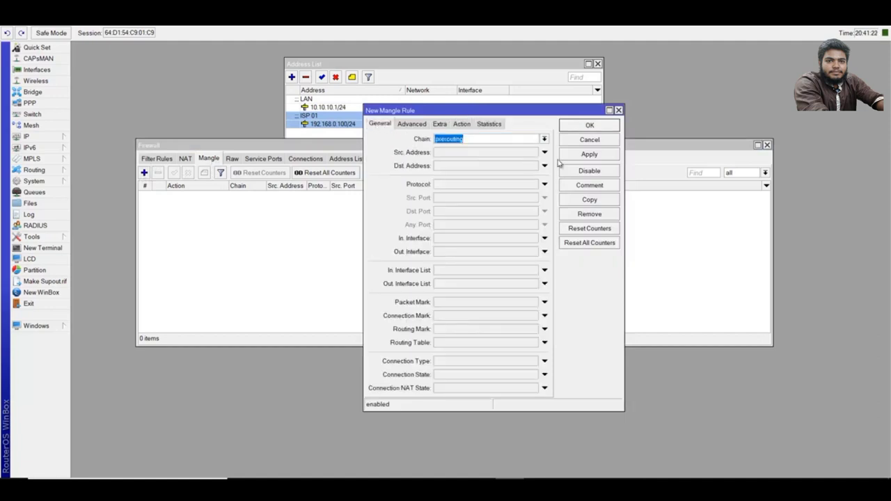
pyautogui.click(544, 139)
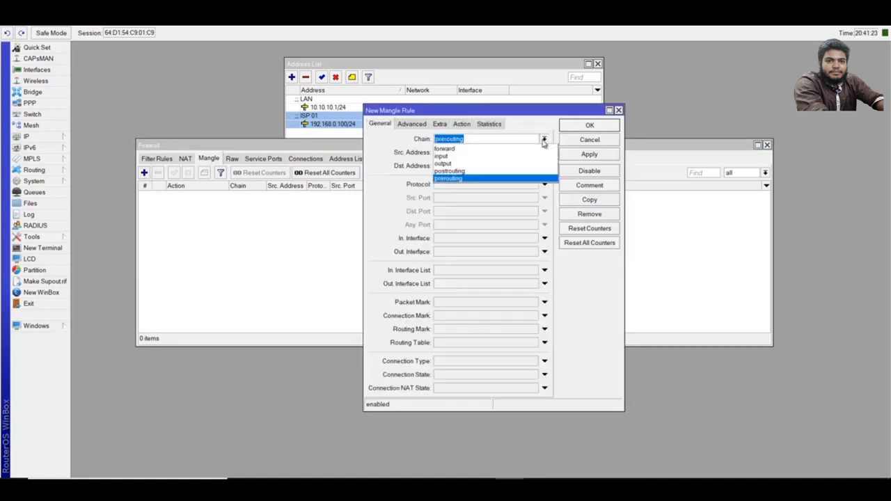
pyautogui.click(451, 153)
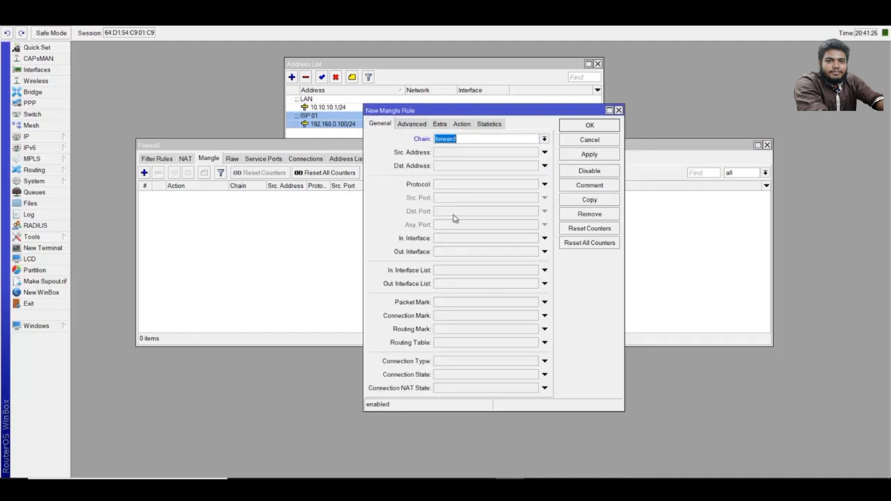
# Step: Set the mangle rule's incoming interface to ether1, keeping the rule window clear of the address list
pyautogui.click(456, 240)
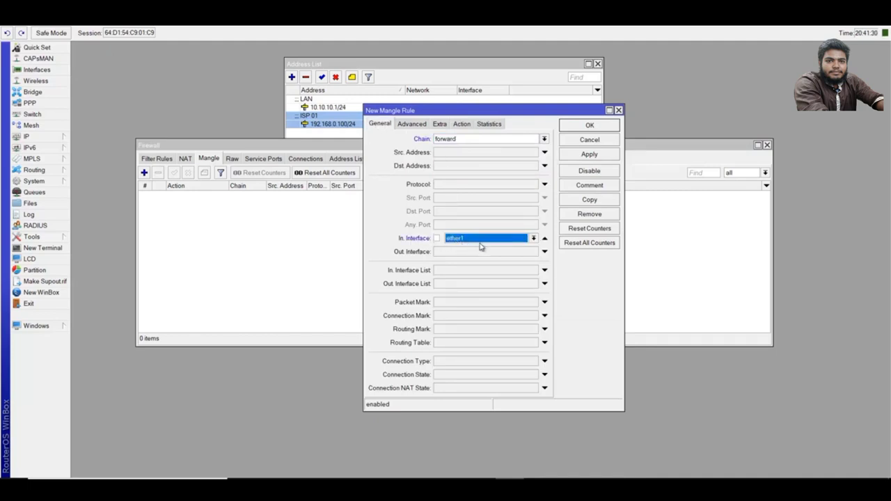
pyautogui.moveTo(518, 112); pyautogui.dragTo(488, 174)
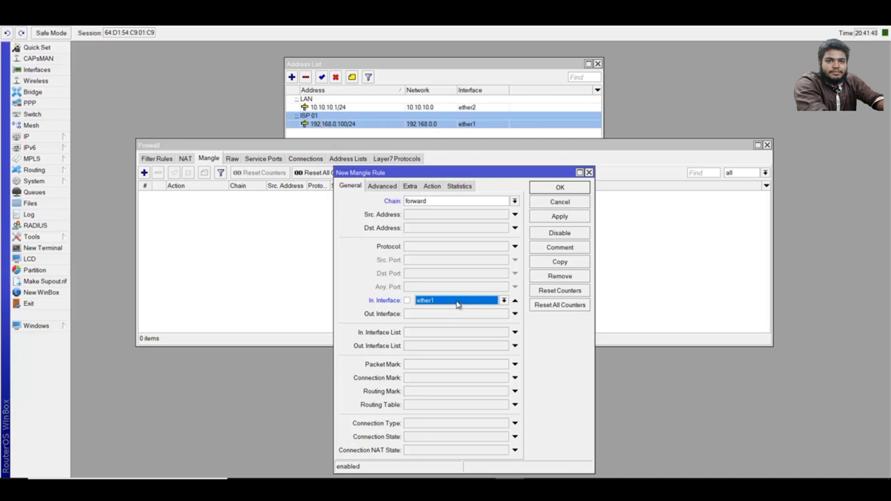
pyautogui.click(504, 301)
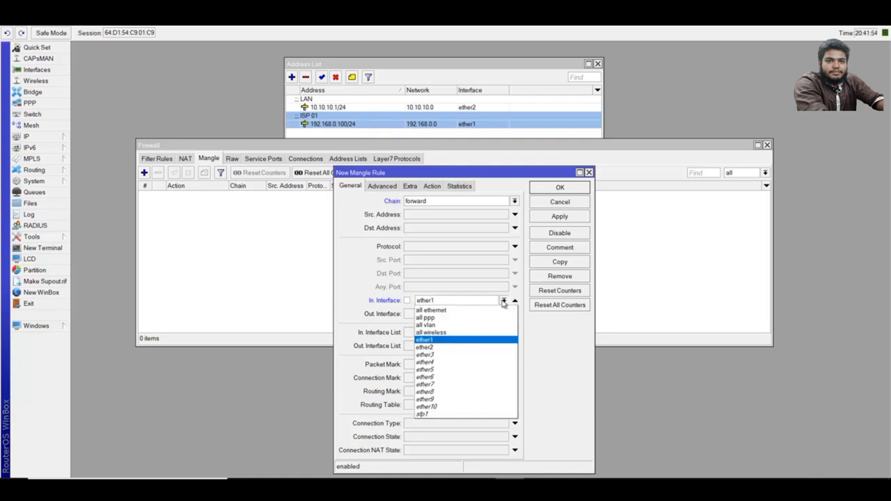
pyautogui.click(503, 303)
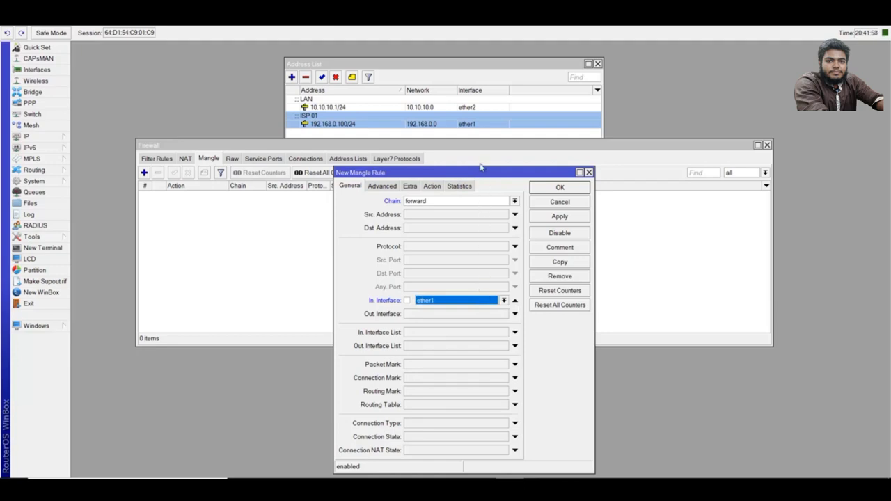
pyautogui.moveTo(480, 171); pyautogui.dragTo(481, 151)
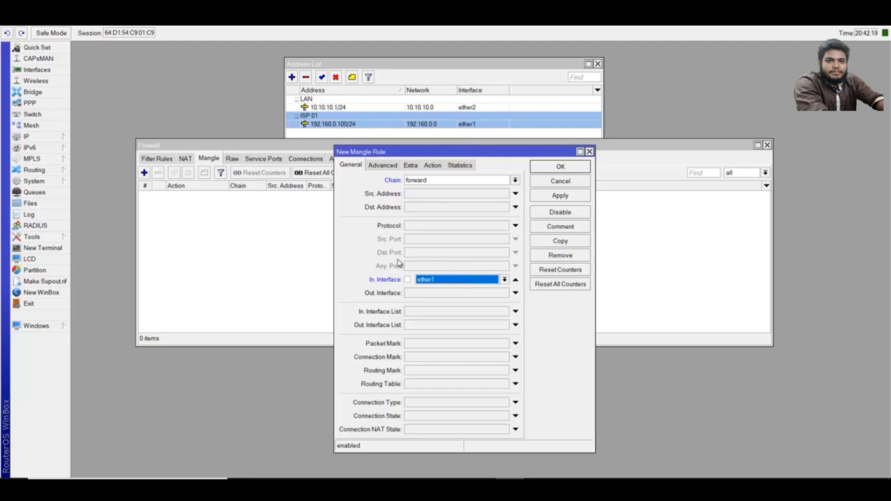
# Step: Set the mangle rule's Layer7 protocol match to Youtube
pyautogui.click(382, 166)
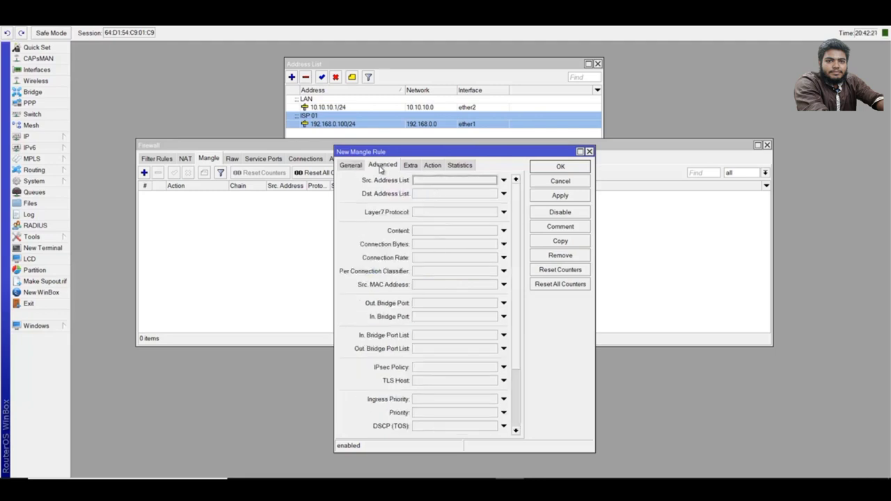
pyautogui.click(503, 211)
pyautogui.click(493, 213)
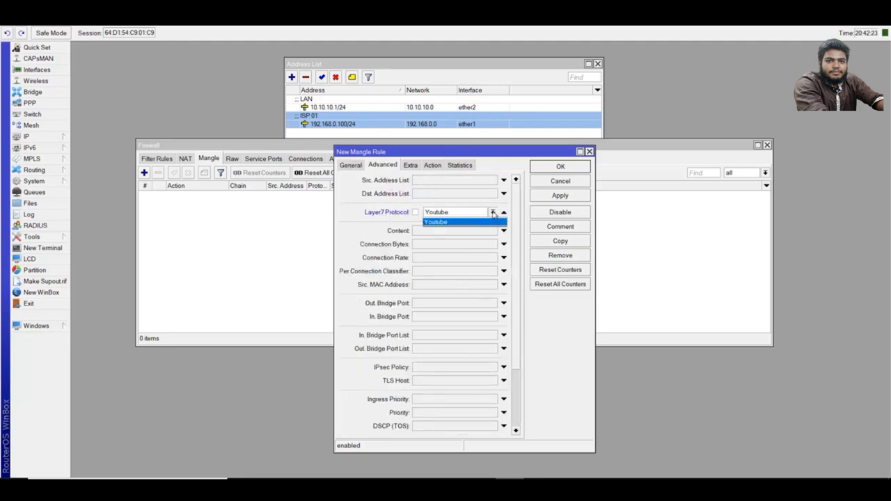
pyautogui.click(446, 222)
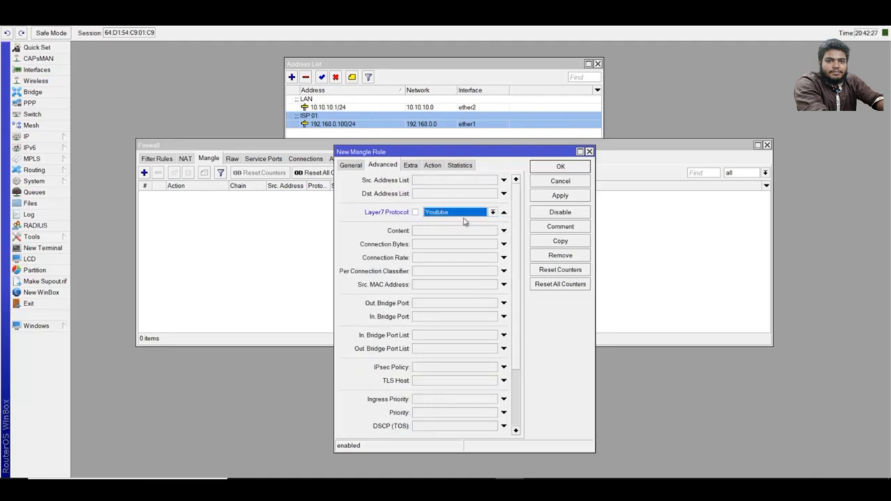
# Step: Set the mangle rule's action to mark connection with the new connection mark "Youtube mark con download" and save the rule
pyautogui.click(439, 167)
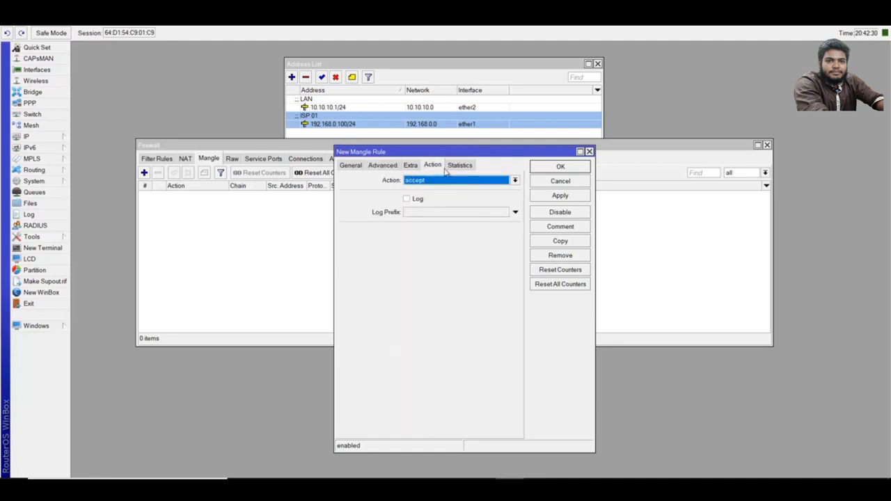
pyautogui.click(515, 181)
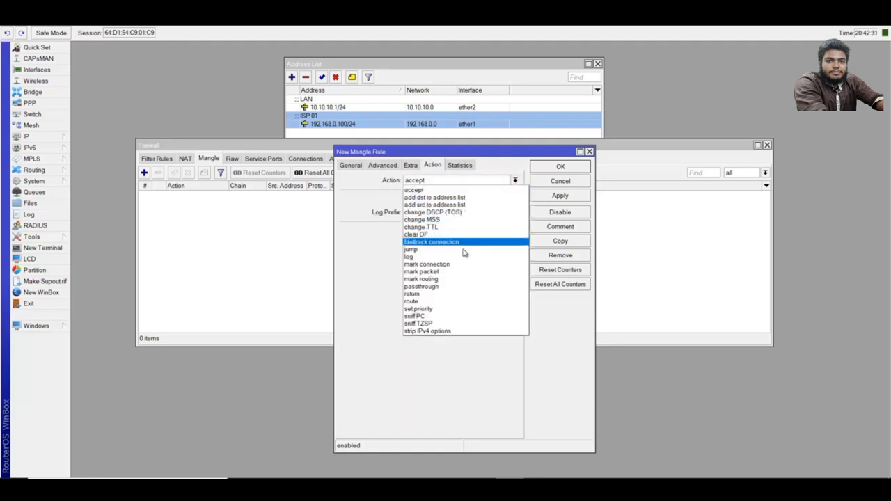
pyautogui.click(443, 264)
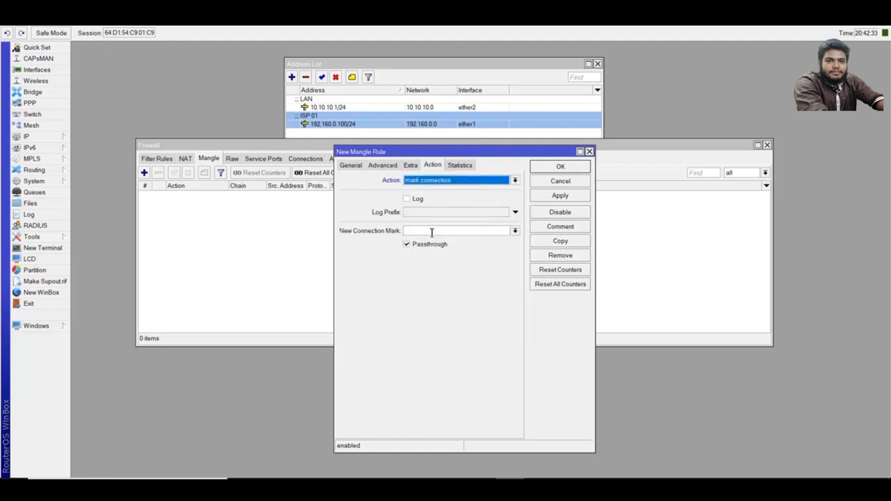
pyautogui.click(431, 230)
pyautogui.write('You')
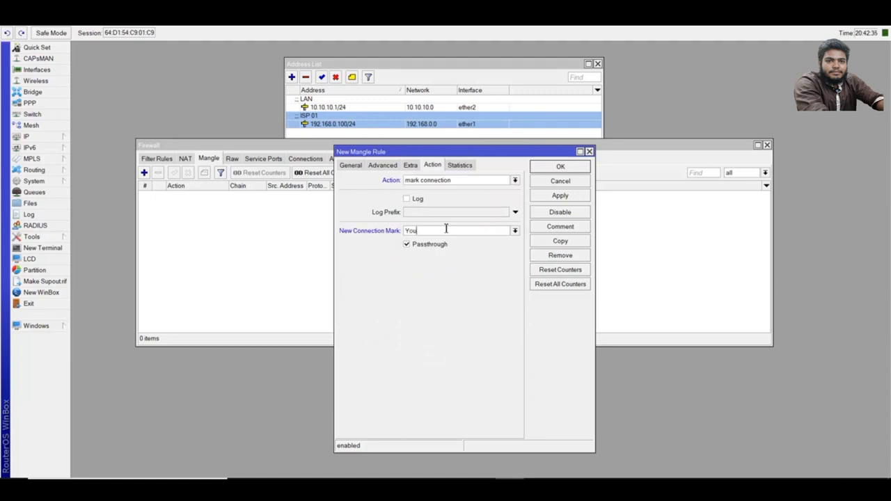
pyautogui.write('tube mark con download')
pyautogui.click(558, 197)
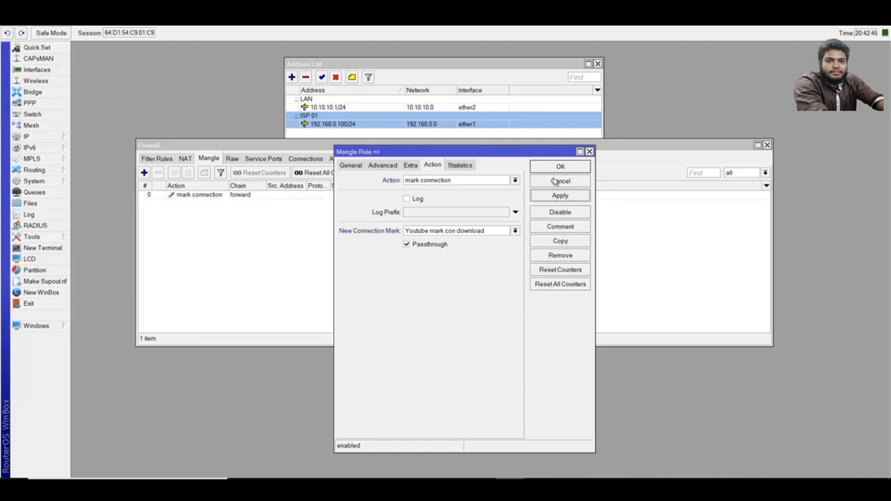
pyautogui.click(550, 166)
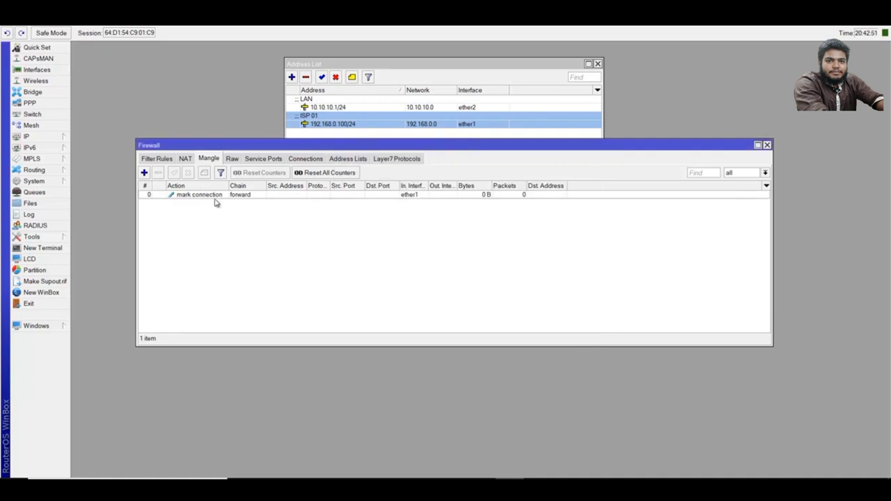
# Step: Start another mangle rule in the prerouting chain that matches the connection mark "Youtube mark con download"
pyautogui.click(144, 172)
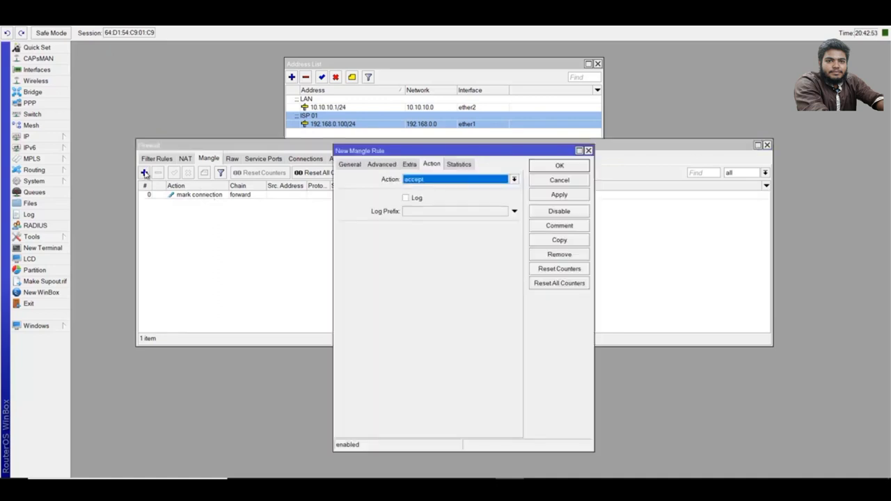
pyautogui.click(347, 166)
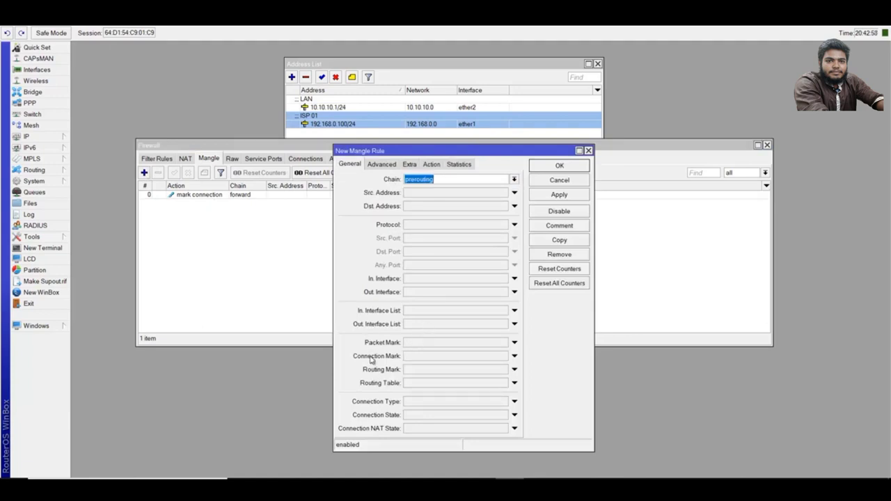
pyautogui.click(514, 356)
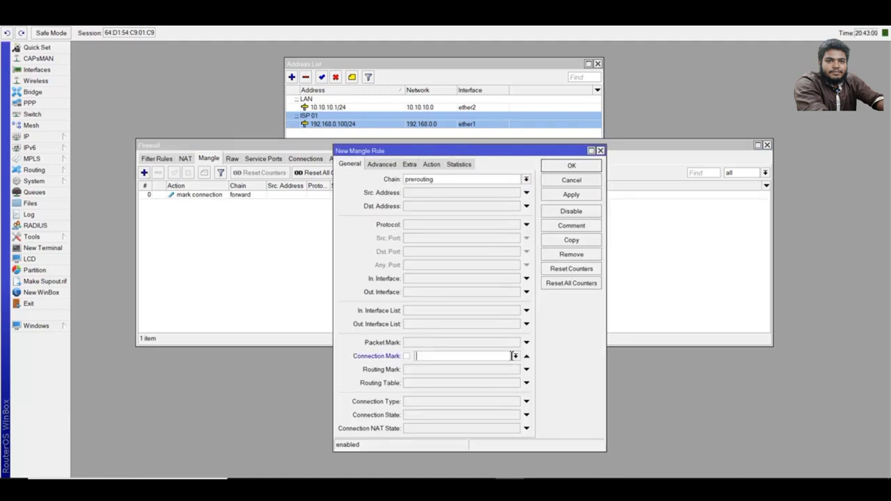
pyautogui.click(516, 357)
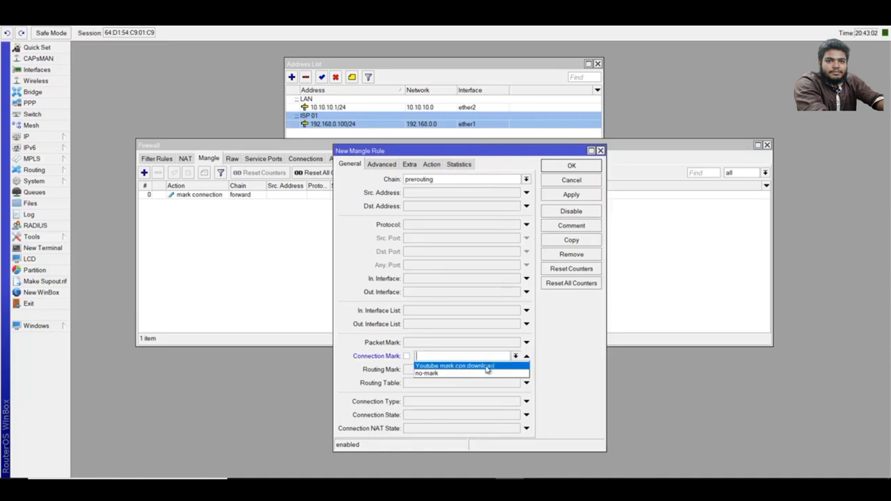
pyautogui.click(476, 368)
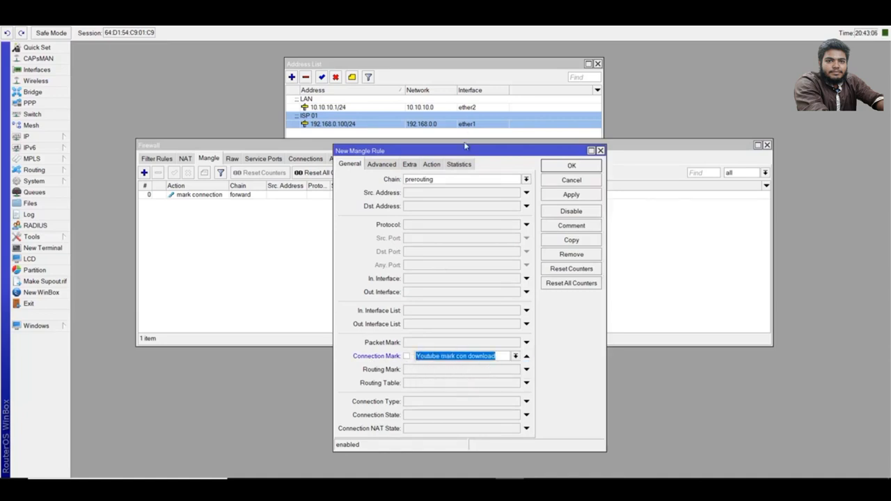
# Step: Make the rule mark packets as "Youtube Mark Pck Download" with passthrough disabled, and save it
pyautogui.click(432, 165)
pyautogui.click(526, 180)
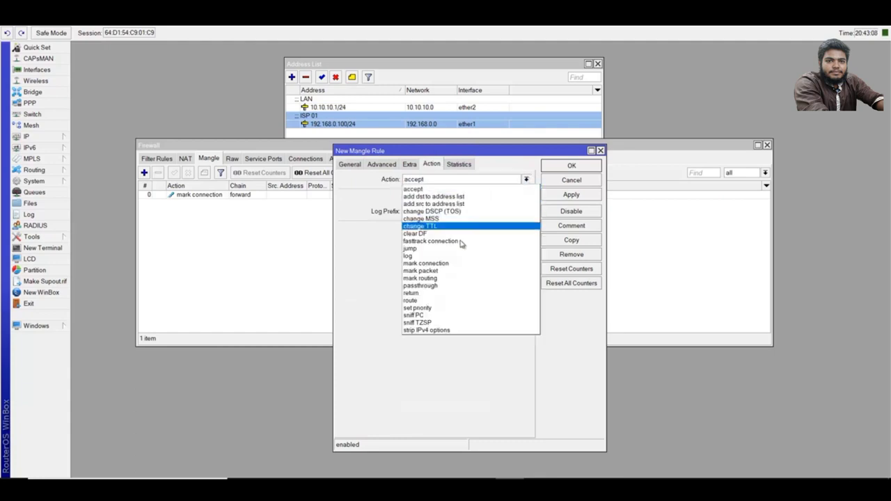
pyautogui.click(427, 271)
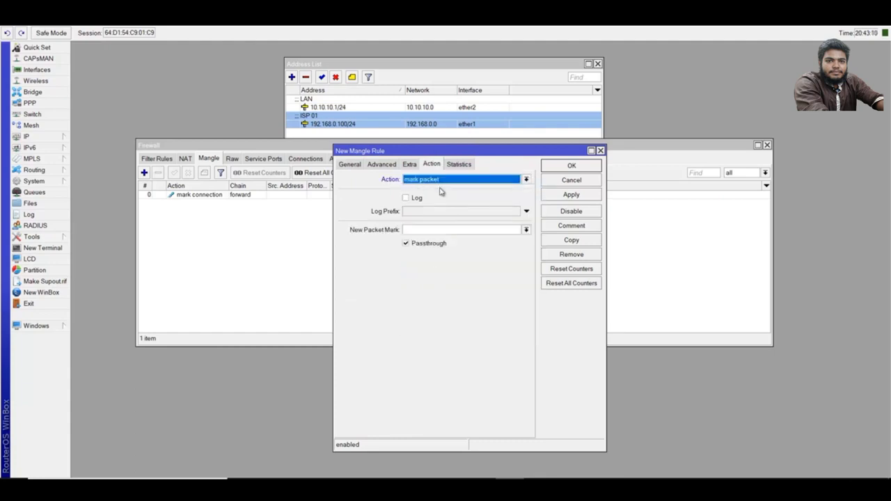
pyautogui.click(427, 230)
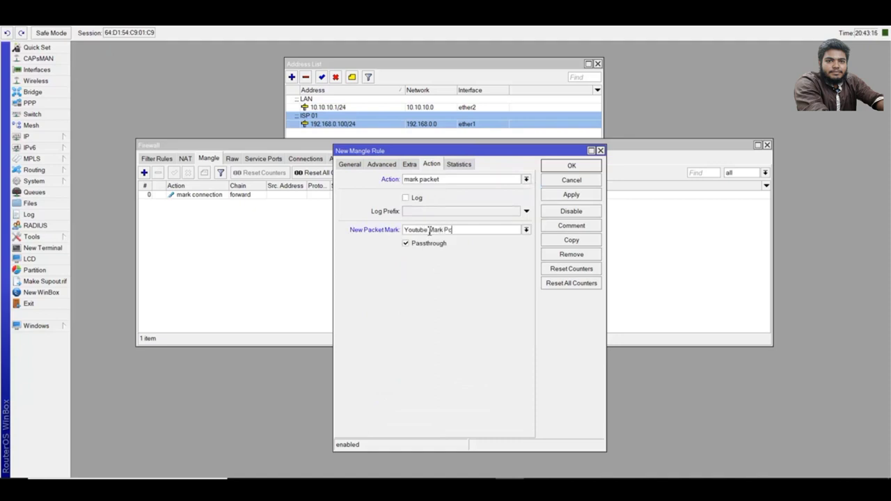
pyautogui.write('Youtube Mark Pck Download')
pyautogui.click(407, 246)
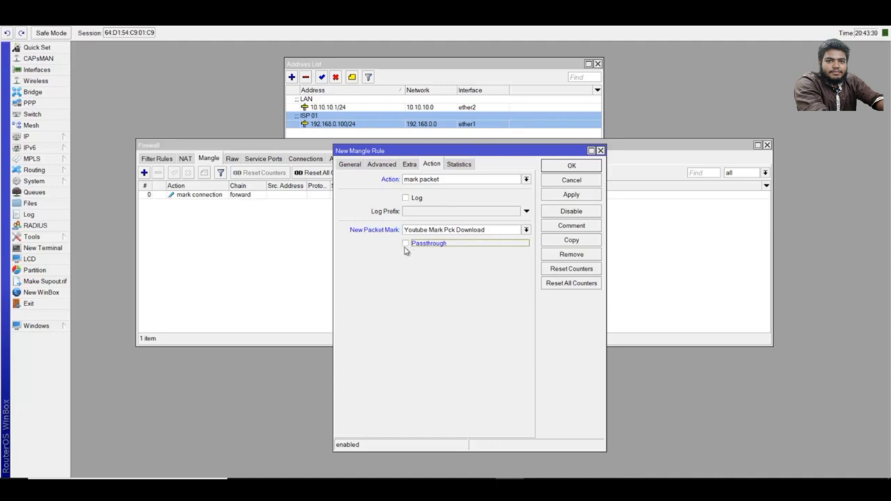
pyautogui.click(565, 198)
pyautogui.click(571, 168)
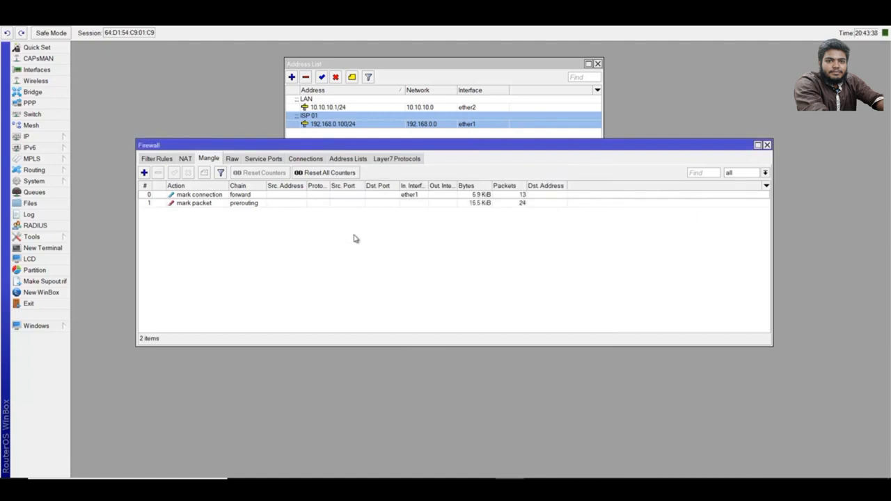
# Step: Start a third mangle rule with chain forward and incoming interface ether2
pyautogui.click(144, 173)
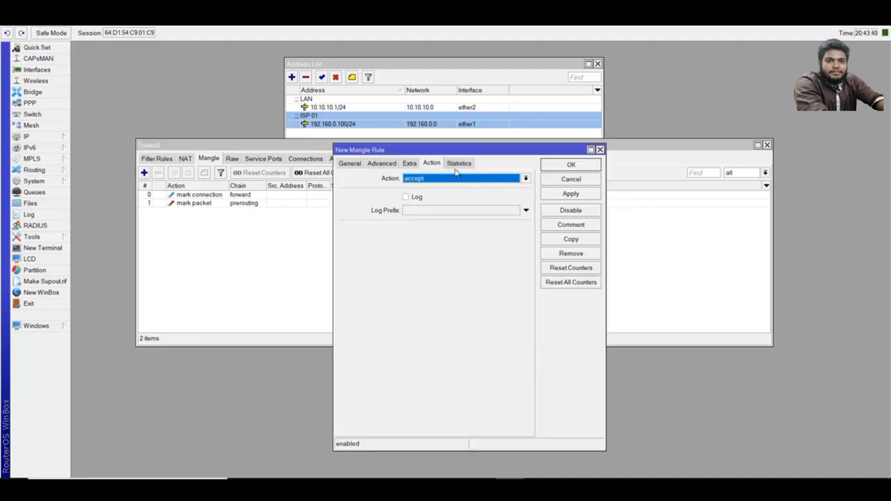
pyautogui.click(345, 165)
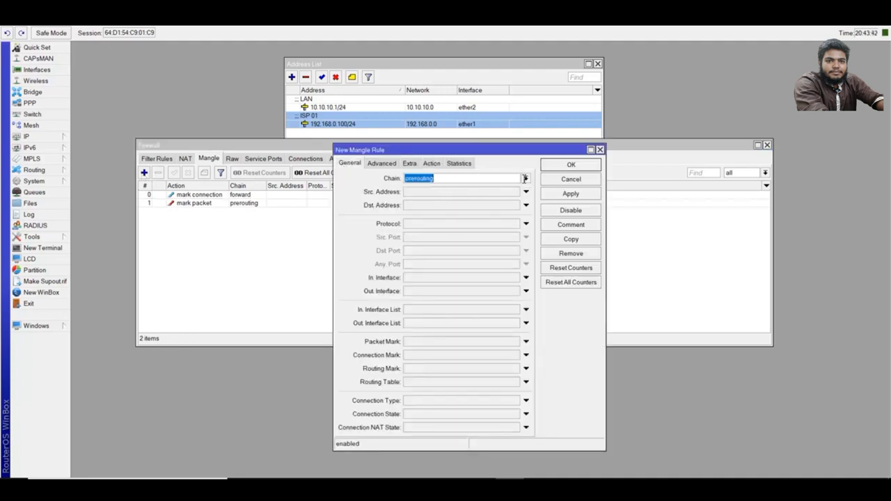
pyautogui.click(526, 178)
pyautogui.click(448, 191)
pyautogui.click(452, 281)
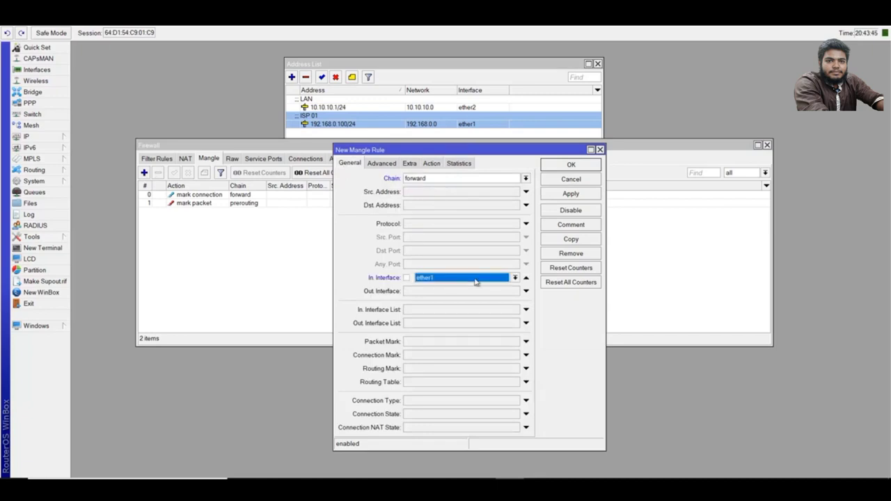
pyautogui.click(516, 278)
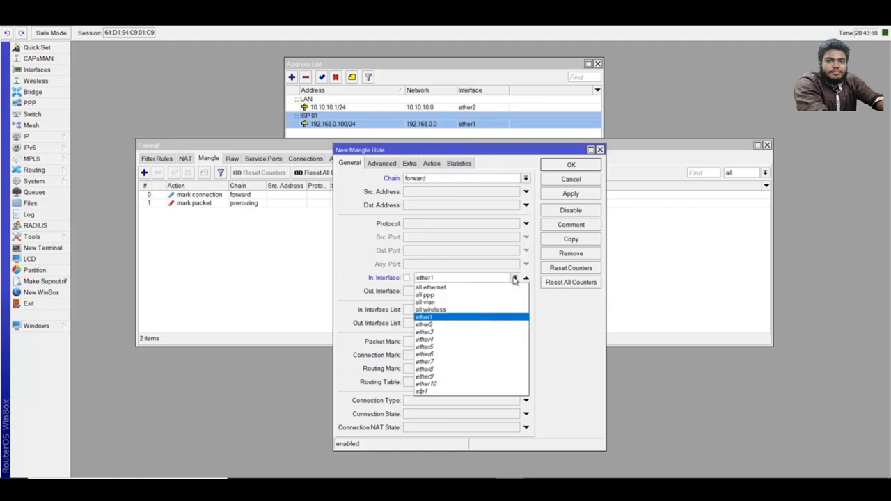
pyautogui.click(453, 324)
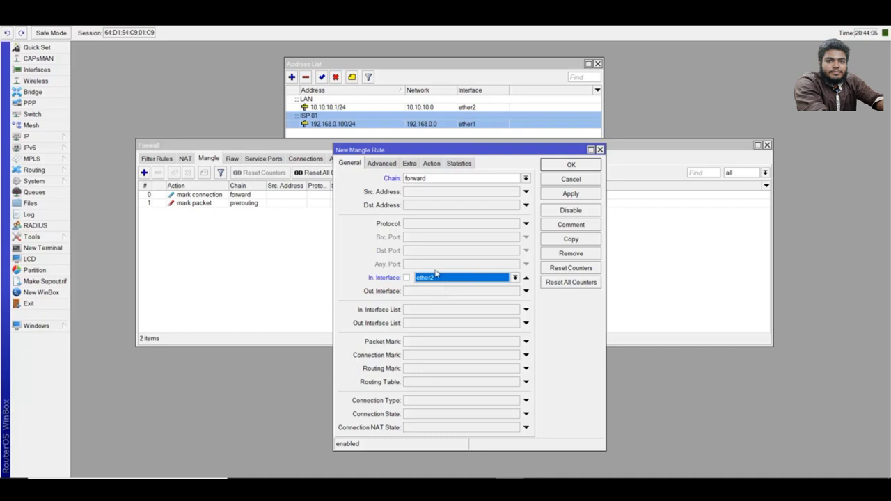
# Step: Set the ether2 mangle rule's Layer7 protocol match to Youtube
pyautogui.click(383, 162)
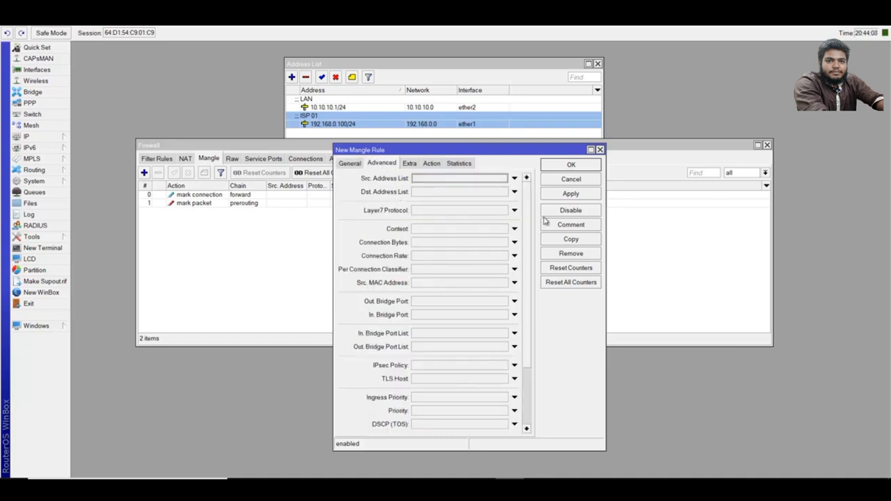
pyautogui.click(515, 210)
pyautogui.click(503, 210)
pyautogui.click(474, 220)
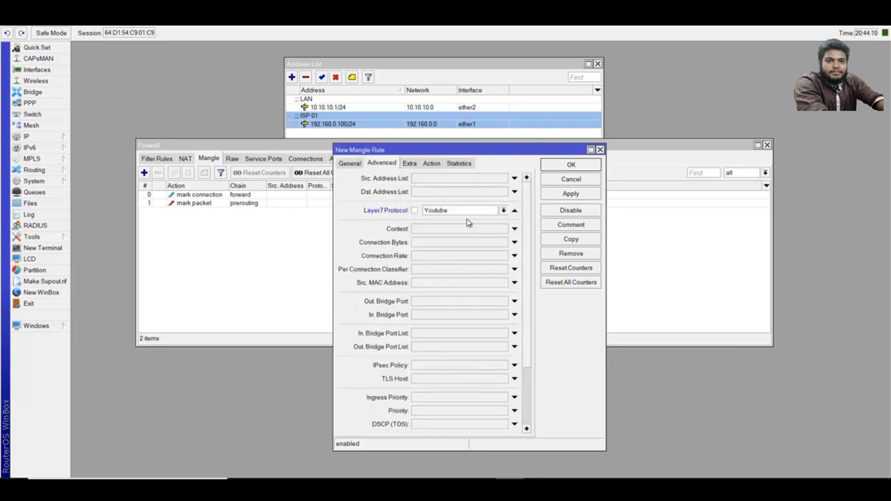
# Step: Set the ether2 rule's action to mark connection with the new connection mark "Youtube mark con upload" and save the rule
pyautogui.click(431, 163)
pyautogui.click(526, 180)
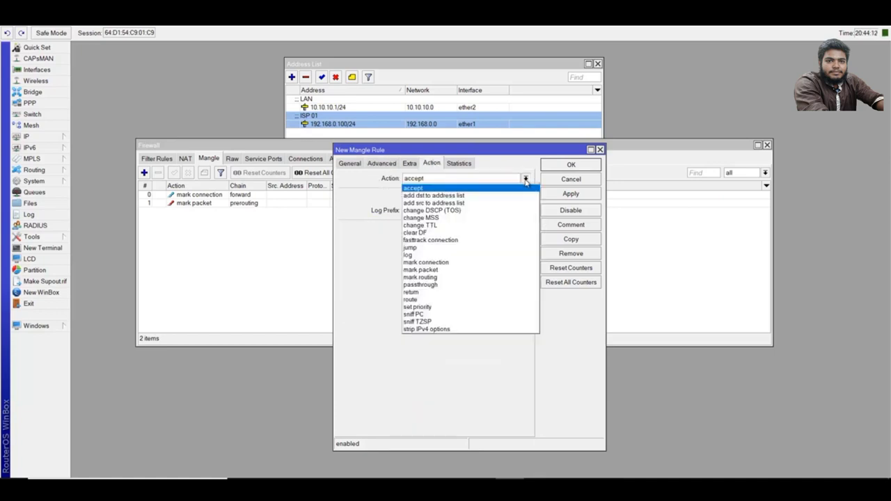
pyautogui.click(423, 264)
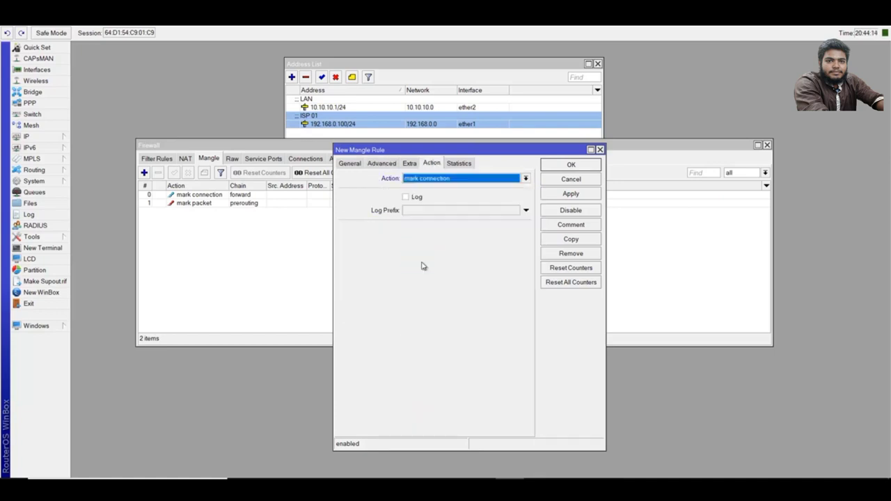
pyautogui.click(422, 228)
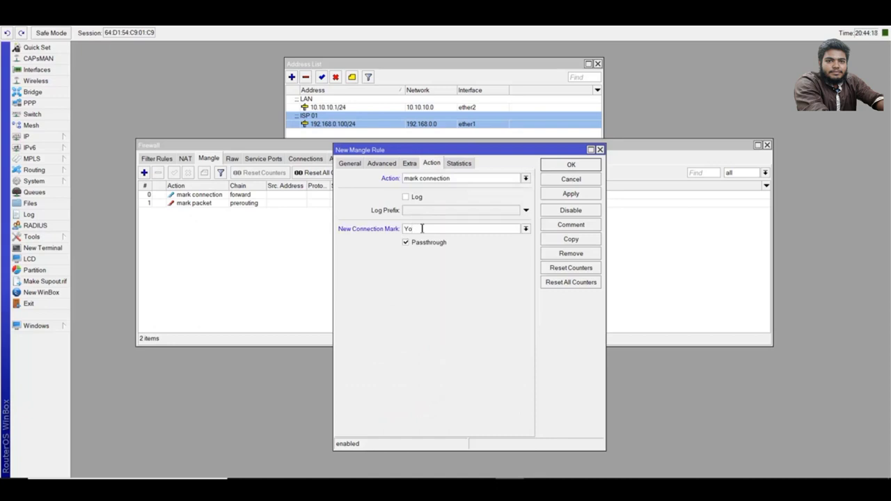
pyautogui.write('Youtube mark conn')
pyautogui.click(571, 195)
pyautogui.click(567, 167)
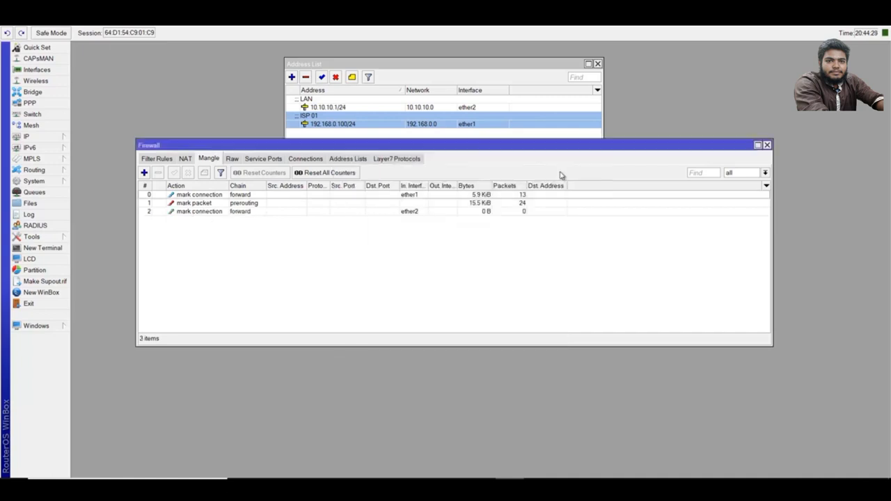
# Step: Start a fourth mangle rule in the prerouting chain that matches the connection mark "Youtube mark con upload"
pyautogui.click(144, 172)
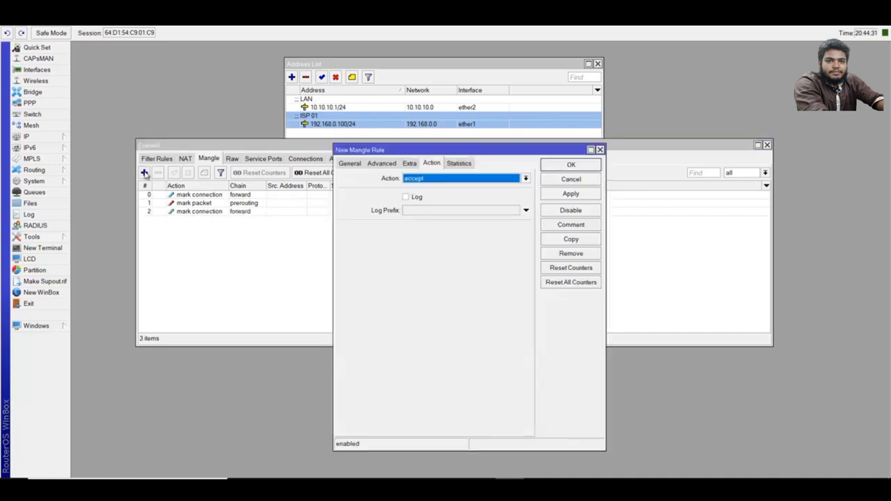
pyautogui.click(349, 162)
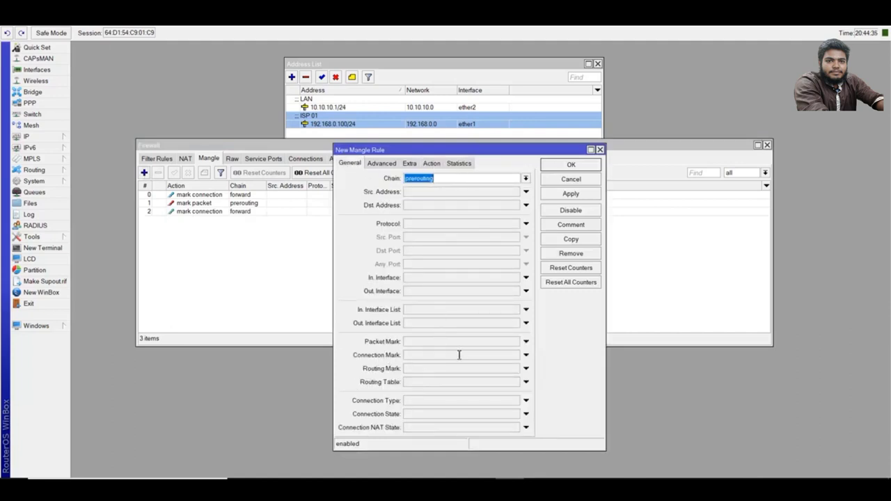
pyautogui.click(526, 355)
pyautogui.click(515, 355)
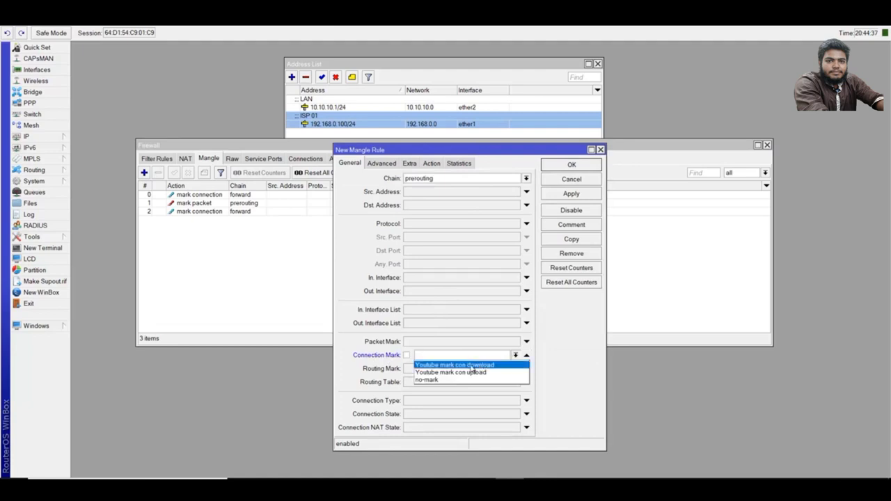
pyautogui.click(477, 372)
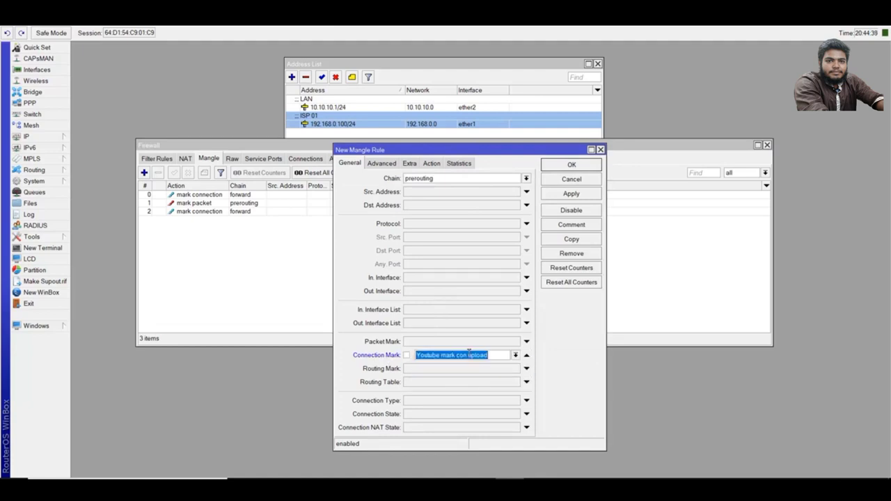
# Step: Set the upload rule's action to mark packet with the new packet mark "Youtube Mark Pck Upload" and save the rule
pyautogui.click(432, 163)
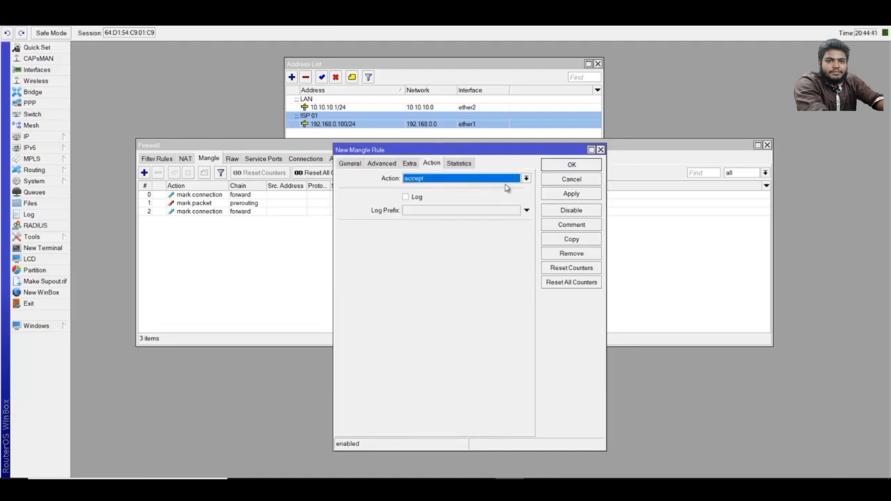
pyautogui.click(527, 178)
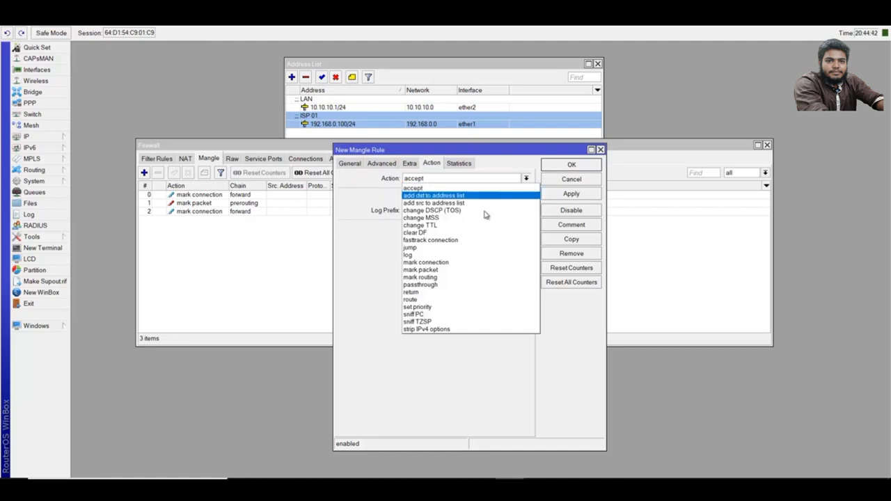
pyautogui.click(435, 269)
pyautogui.click(426, 230)
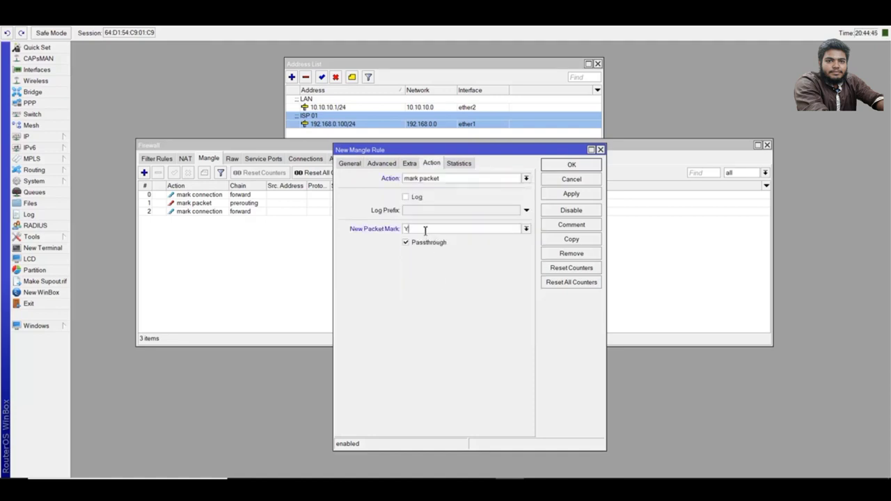
pyautogui.write('Youtube Mark Pck Upload')
pyautogui.click(571, 193)
pyautogui.click(569, 165)
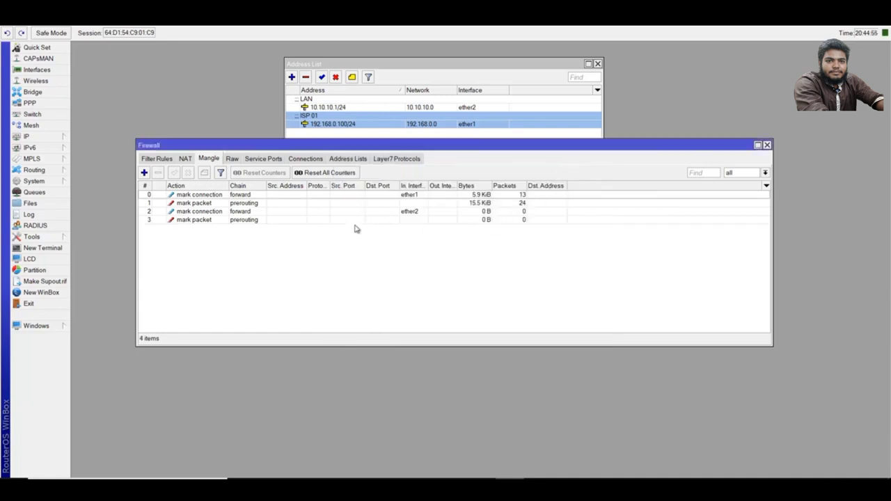
# Step: Review the general settings of the first mangle rule beside the rule list and close the rule
pyautogui.doubleClick(245, 197)
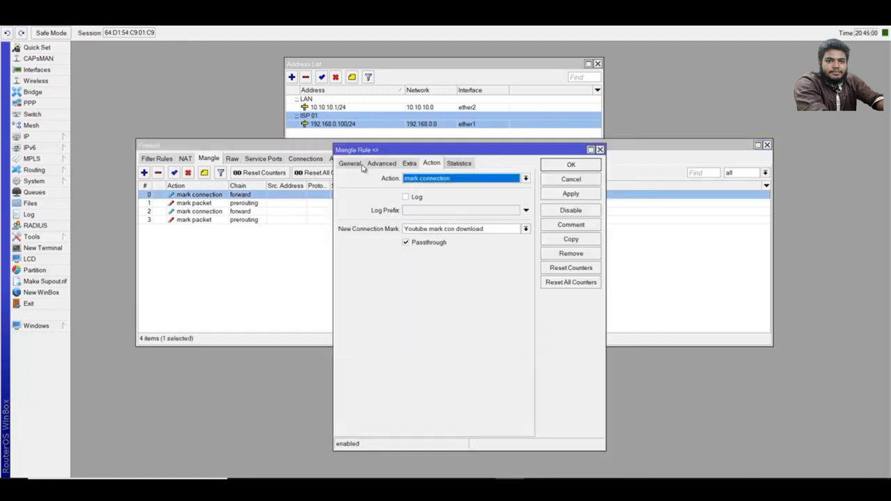
pyautogui.click(348, 164)
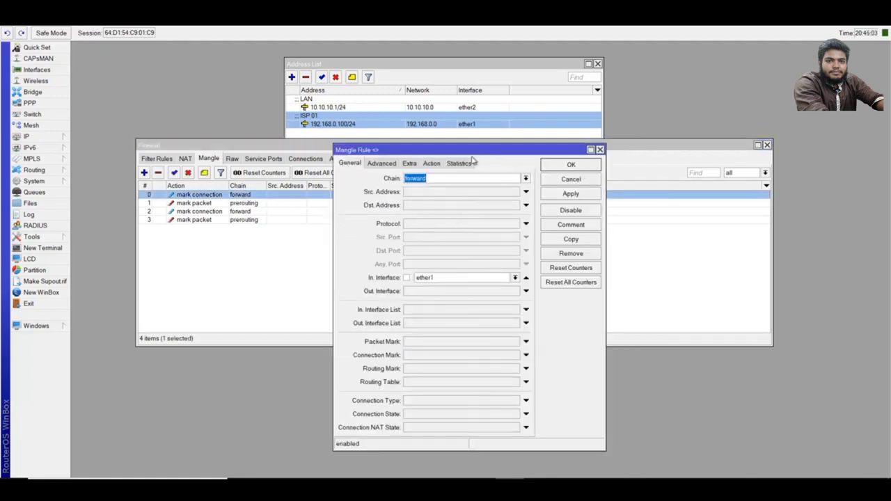
pyautogui.moveTo(473, 150); pyautogui.dragTo(708, 141)
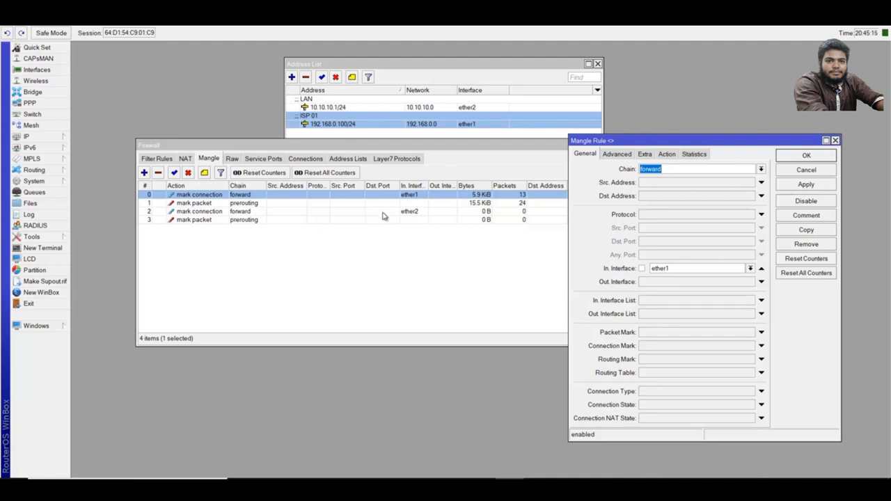
pyautogui.click(835, 140)
pyautogui.moveTo(592, 155); pyautogui.dragTo(600, 218)
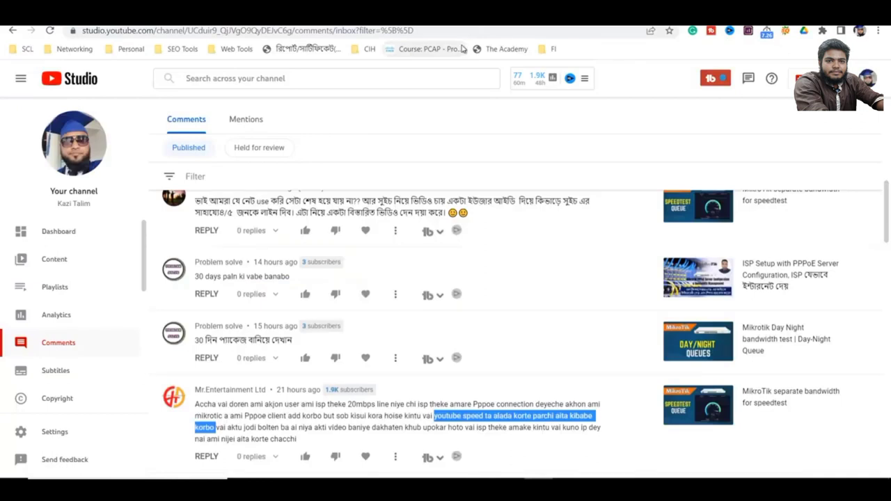
# Step: Switch to the browser and load youtube.com to generate traffic for the mangle rules
pyautogui.click(461, 31)
pyautogui.write('youtube.com')
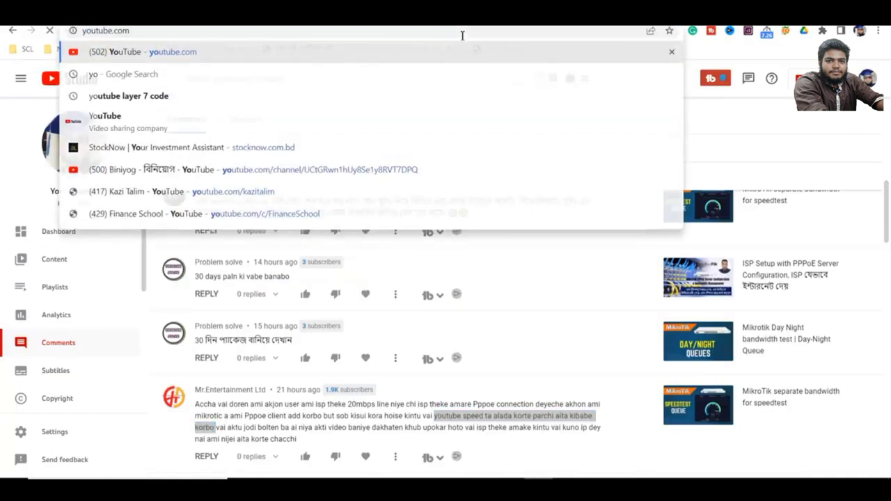
pyautogui.press('Return')
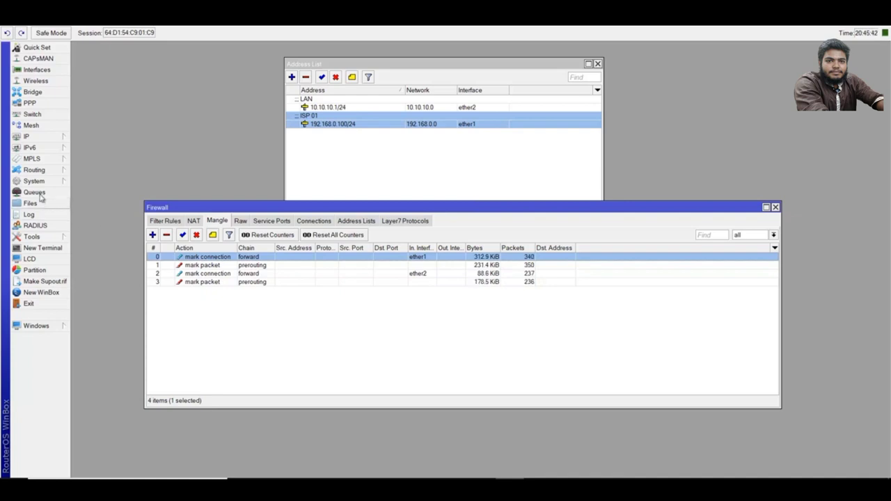
# Step: Return to WinBox and start a new queue tree entry named "Youtube Download"
pyautogui.click(34, 192)
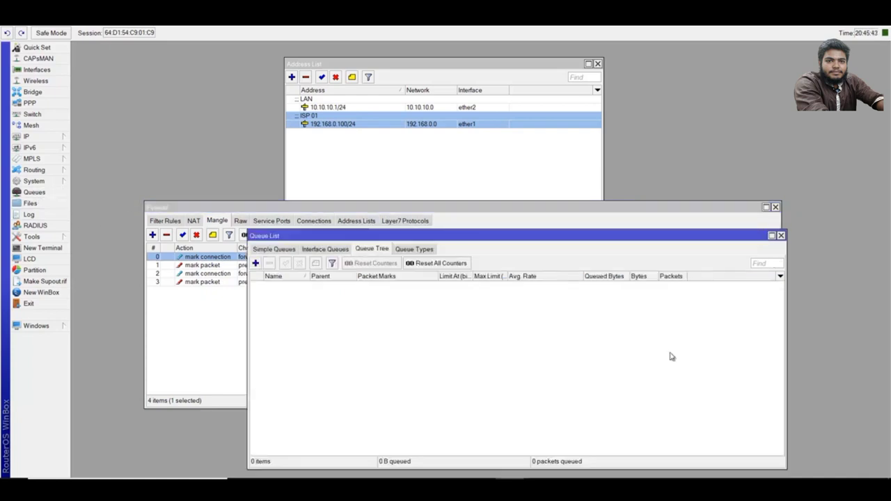
pyautogui.click(271, 250)
pyautogui.click(371, 251)
pyautogui.click(271, 250)
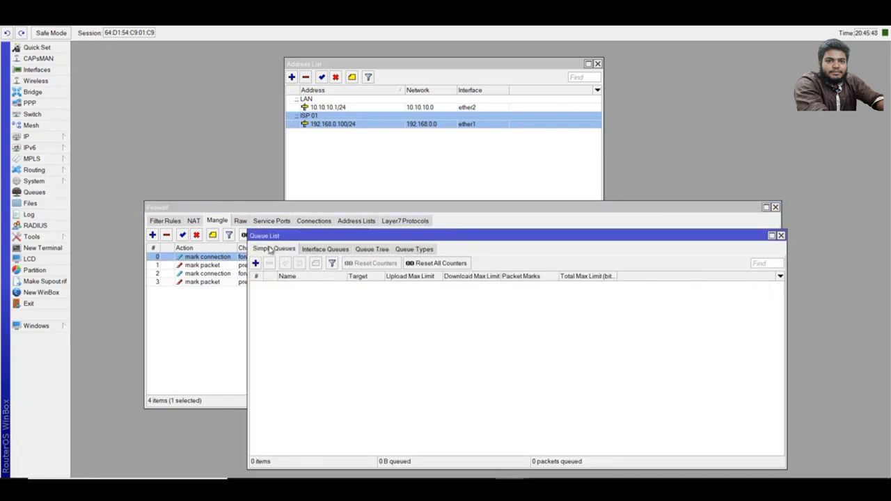
pyautogui.click(380, 251)
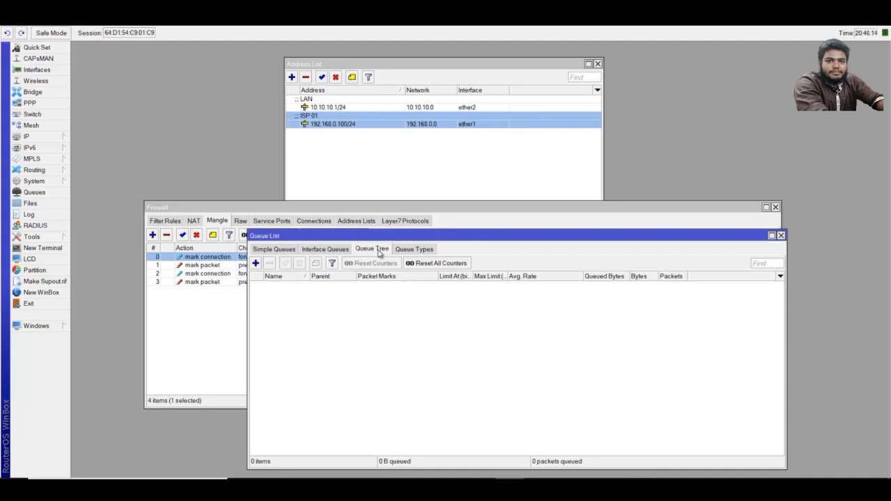
pyautogui.moveTo(456, 235); pyautogui.dragTo(494, 85)
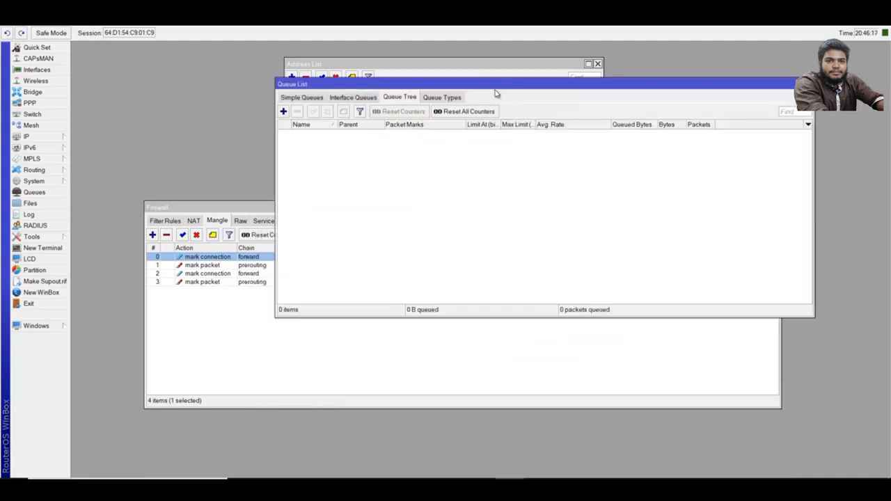
pyautogui.click(283, 112)
pyautogui.click(166, 177)
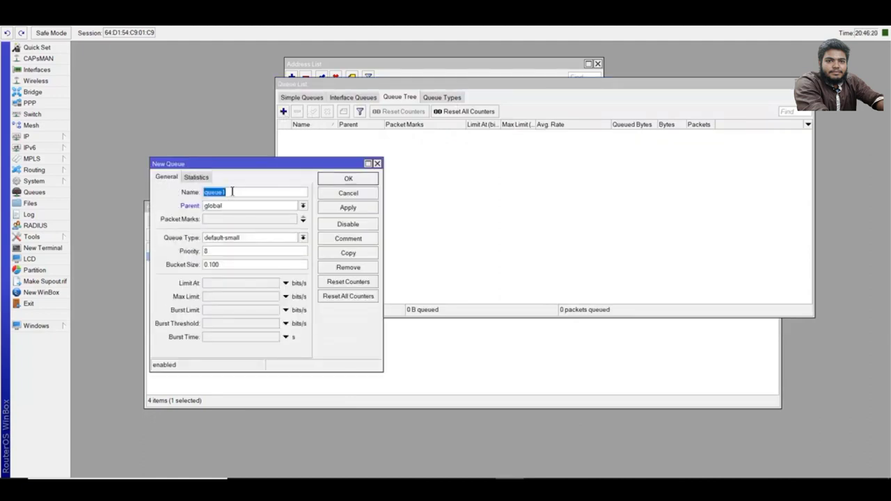
pyautogui.write('Youtube Download')
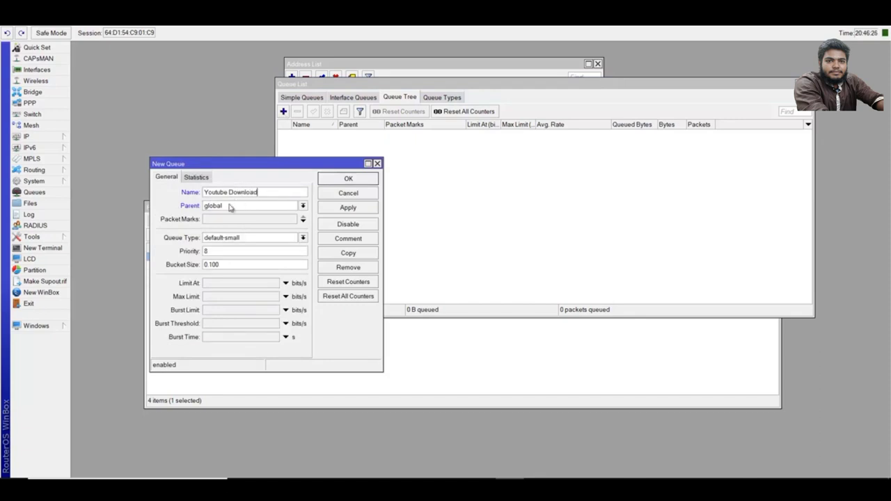
# Step: Assign the packet mark "Youtube Mark Pck Download" to the Youtube Download queue
pyautogui.click(303, 220)
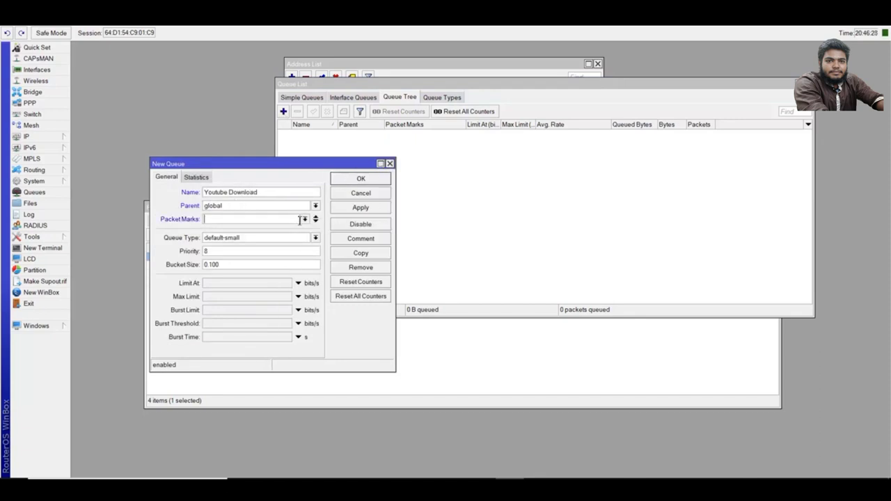
pyautogui.click(304, 220)
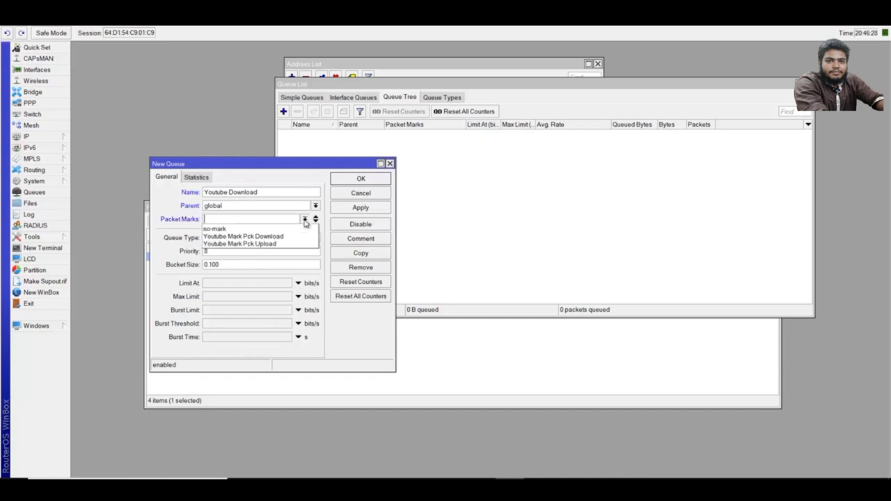
pyautogui.click(259, 237)
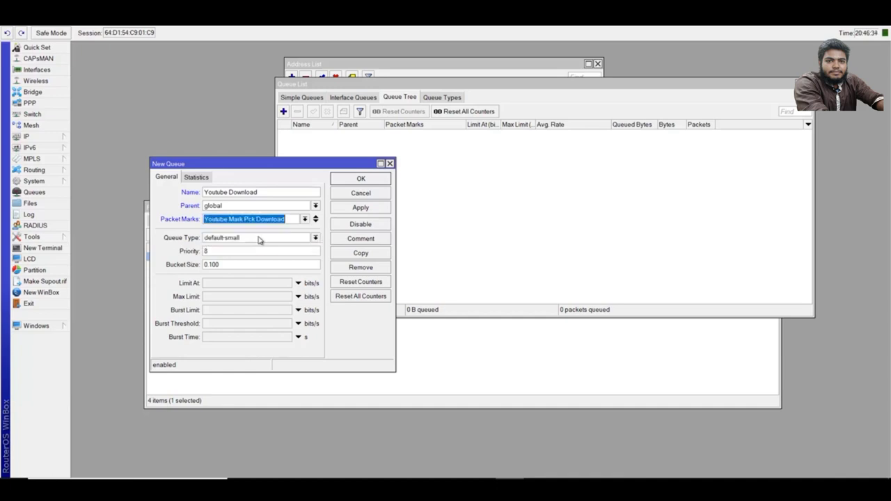
# Step: Set the download queue's max limit to 10M and its queue type to pcq-download-default, and save the queue
pyautogui.click(218, 296)
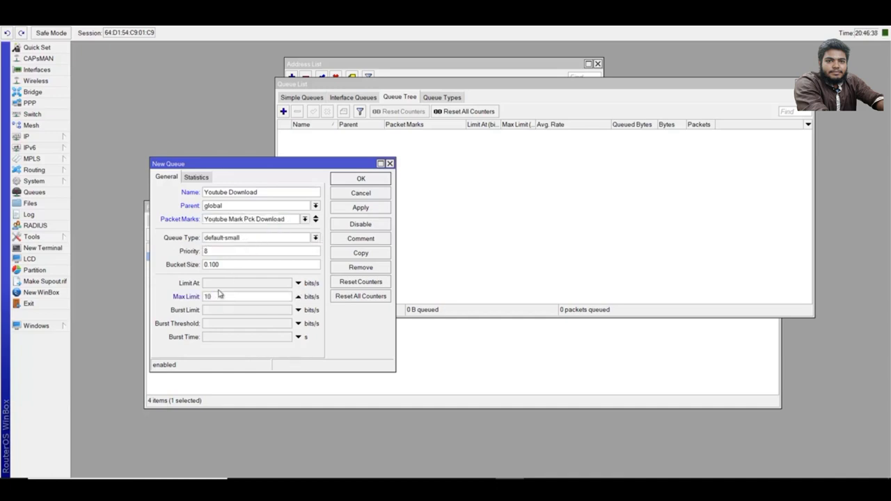
pyautogui.click(315, 238)
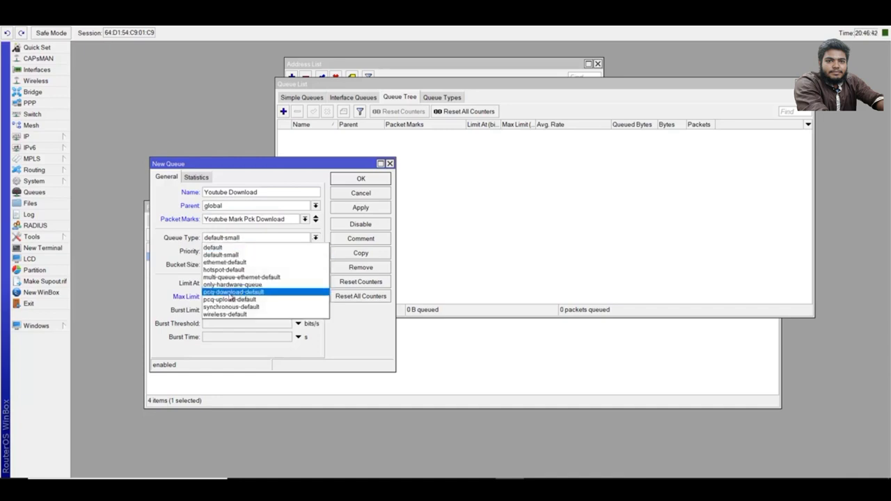
pyautogui.click(249, 292)
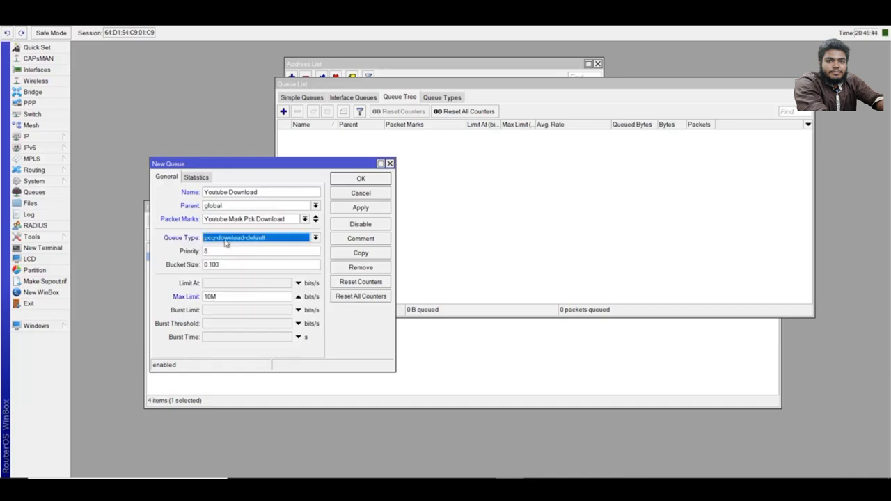
pyautogui.click(360, 207)
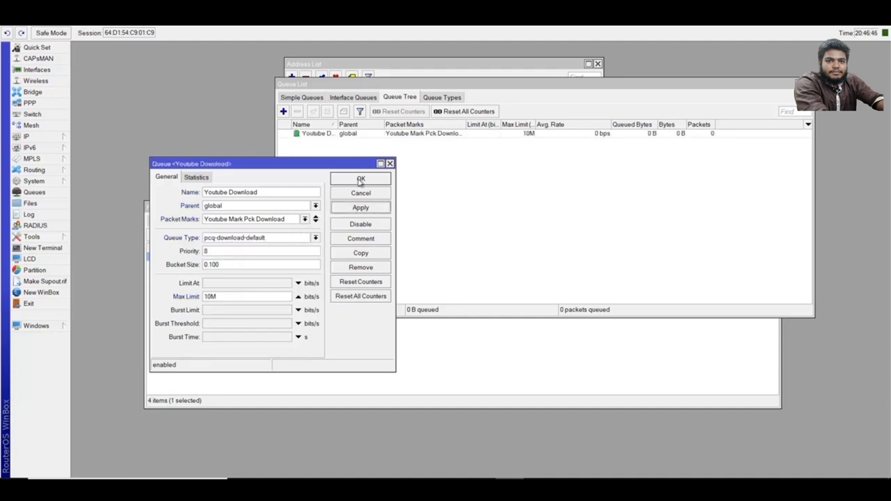
pyautogui.click(360, 182)
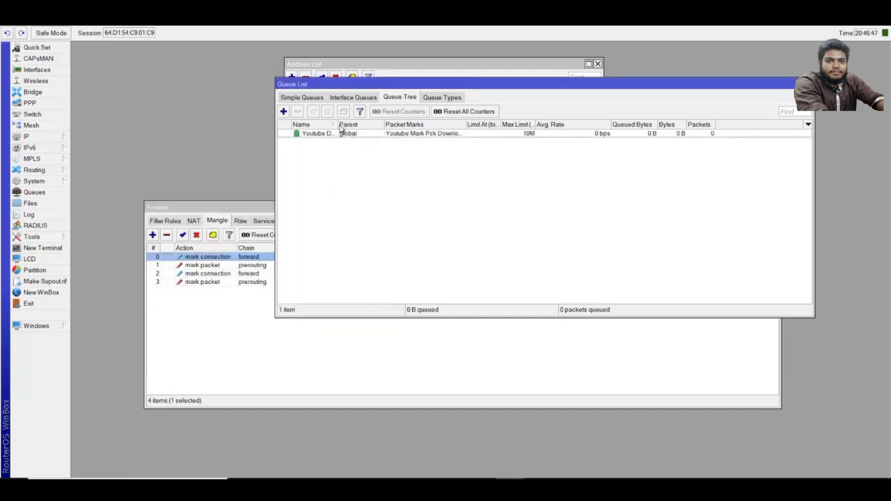
# Step: Place the Parent column before Name in the queue tree and widen the Packet Marks column
pyautogui.moveTo(337, 125); pyautogui.dragTo(384, 126)
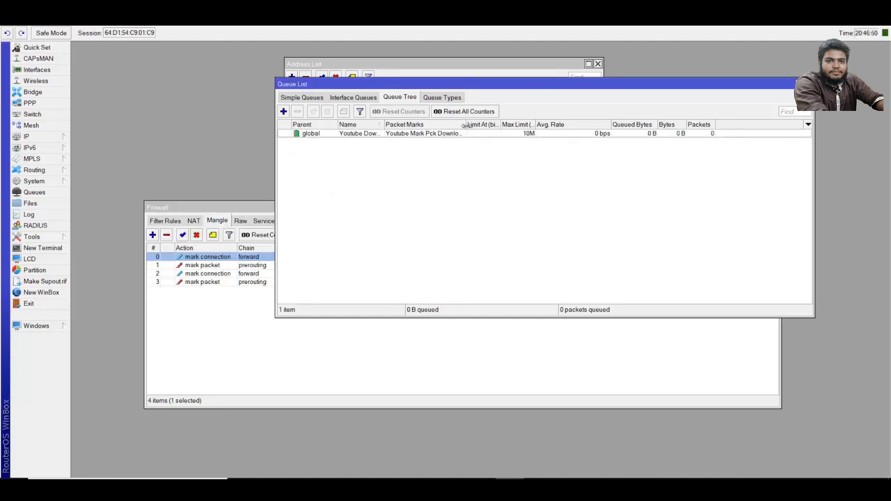
pyautogui.moveTo(466, 126); pyautogui.dragTo(488, 126)
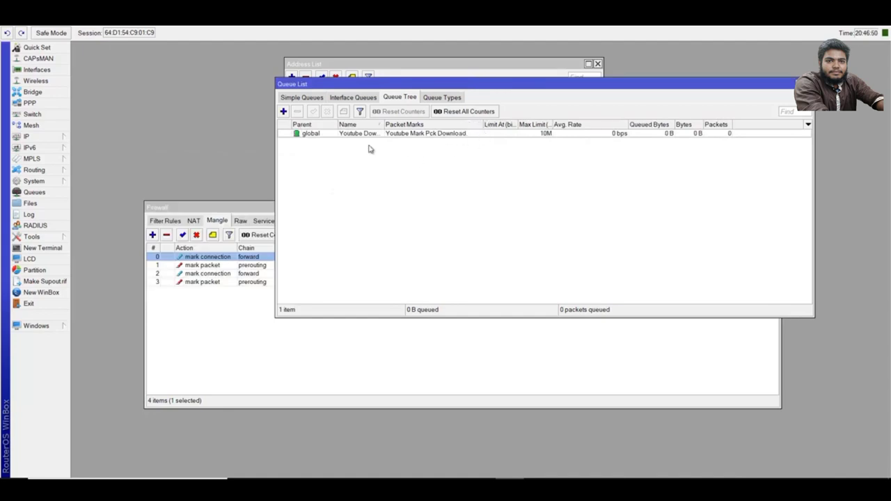
# Step: Start a second queue tree entry named "Youtube Upload" with the packet mark "Youtube Mark Pck Upload"
pyautogui.click(284, 111)
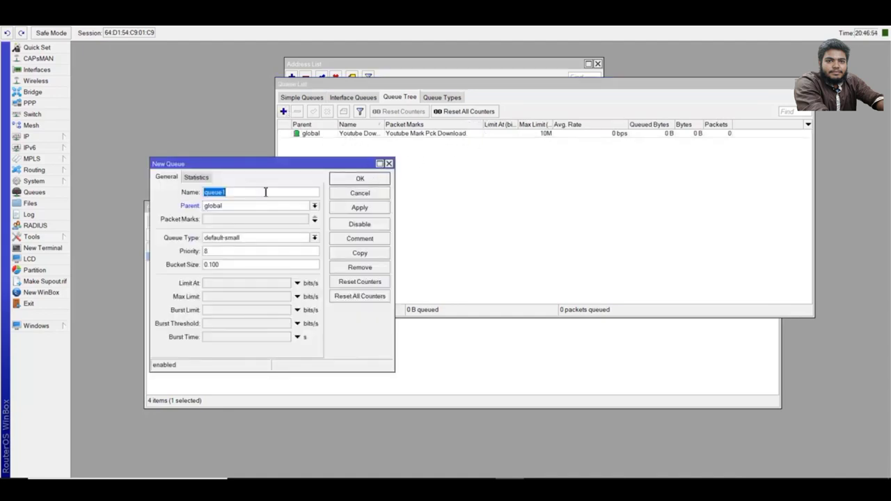
pyautogui.write('Youtube Upload')
pyautogui.click(315, 218)
pyautogui.click(304, 219)
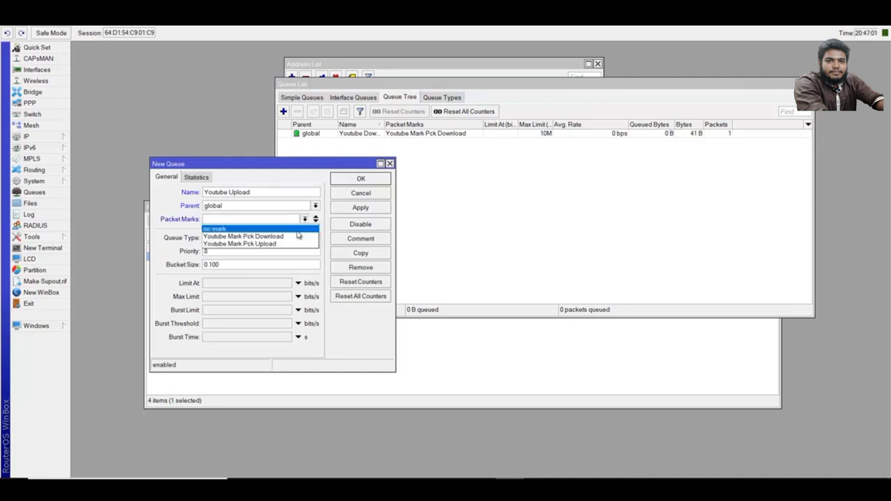
pyautogui.click(259, 244)
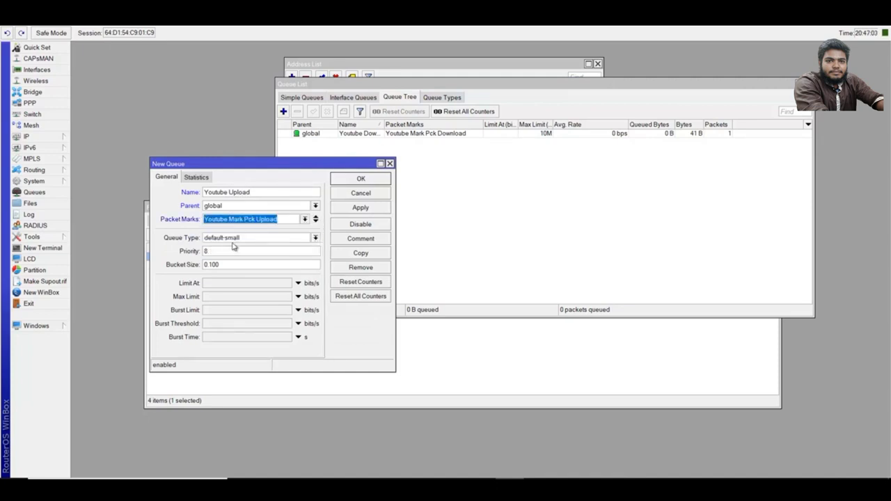
# Step: Set the upload queue's type to pcq-upload-default and its max limit to 10M, and save the queue
pyautogui.click(314, 238)
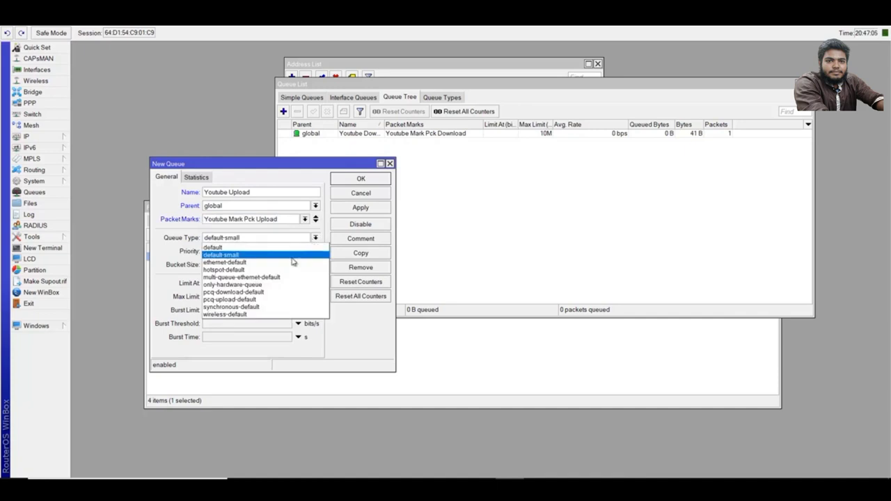
pyautogui.click(237, 300)
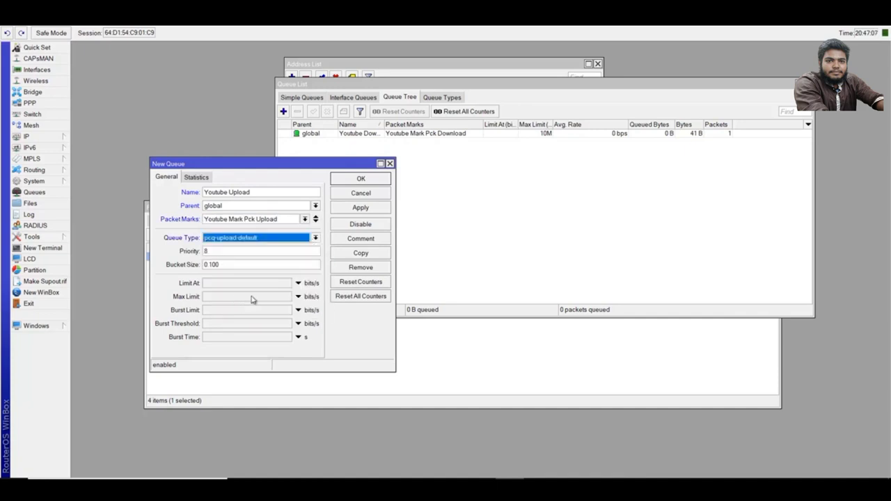
pyautogui.click(207, 298)
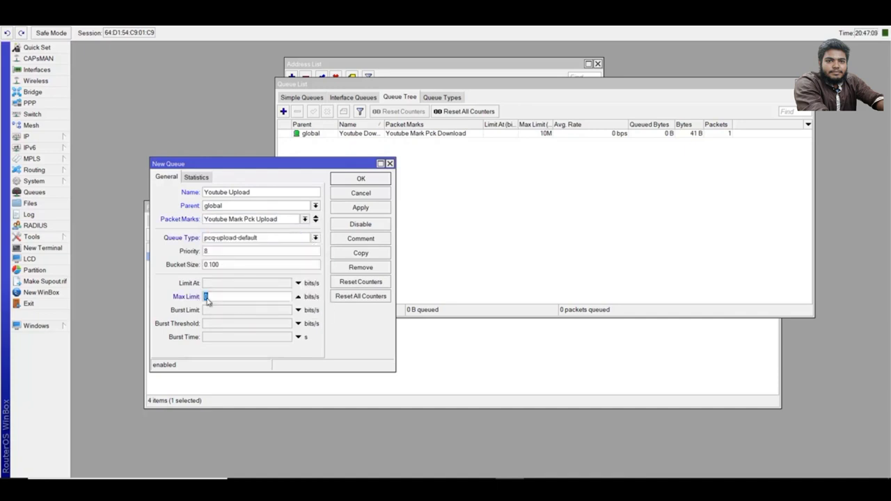
pyautogui.write('10M')
pyautogui.click(373, 209)
pyautogui.click(362, 179)
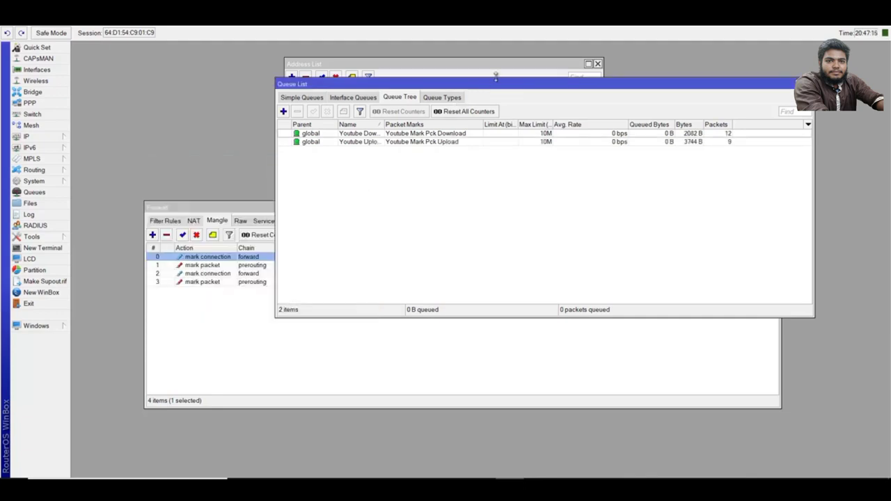
# Step: Arrange the queue list beneath the mangle rules so both are readable, and select the Youtube Download queue
pyautogui.moveTo(498, 83); pyautogui.dragTo(498, 126)
pyautogui.moveTo(461, 159); pyautogui.dragTo(368, 312)
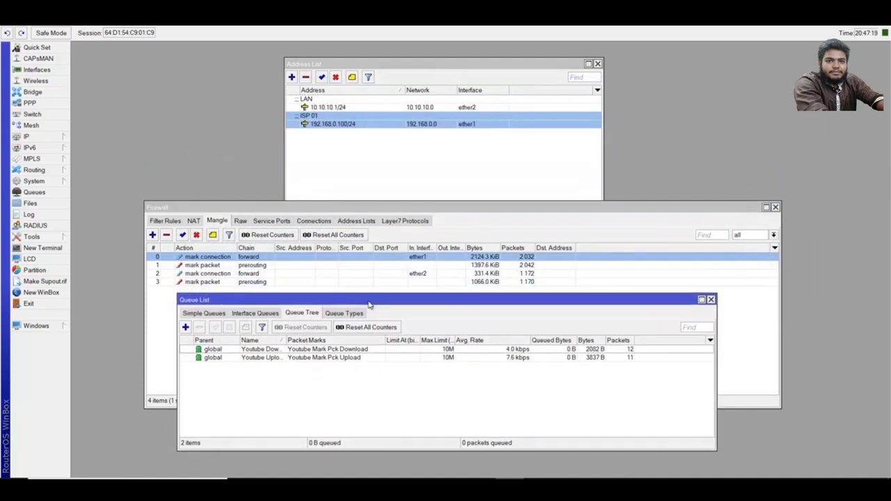
pyautogui.click(443, 351)
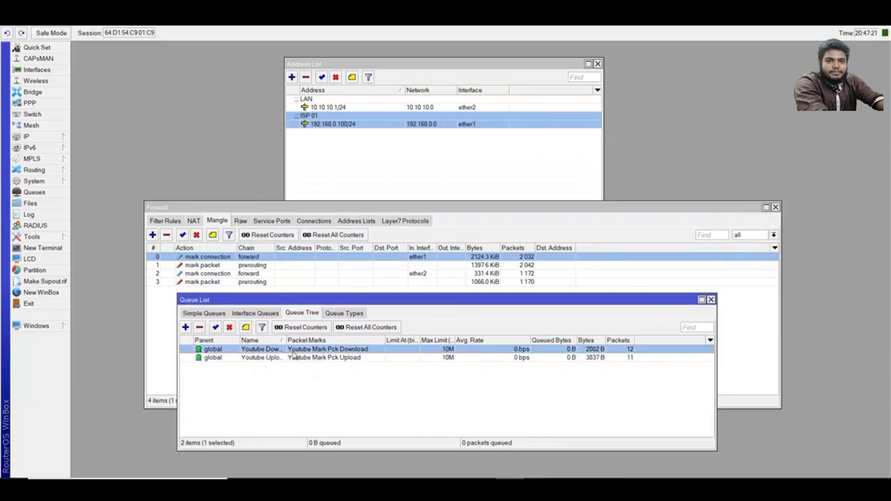
# Step: Switch to the browser, search YouTube for "4k video" and play the "FLYING OVER AUSTRIA (4K UHD)" result muted
pyautogui.click(508, 476)
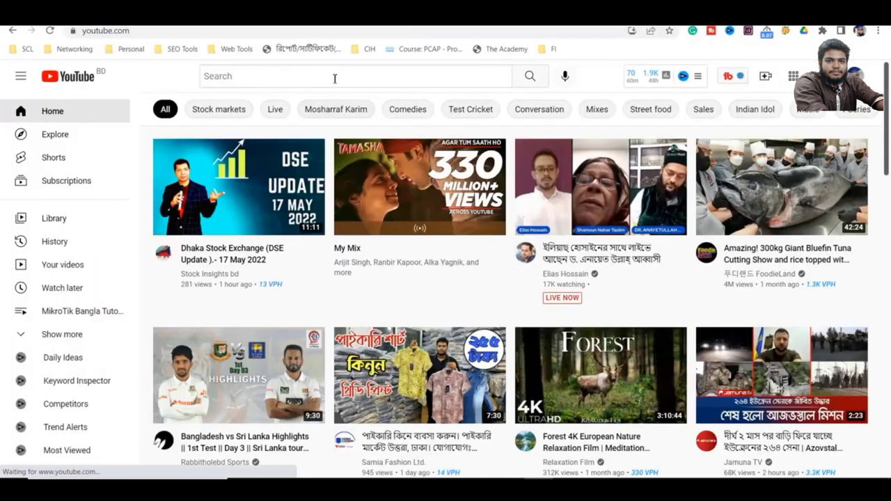
pyautogui.click(334, 79)
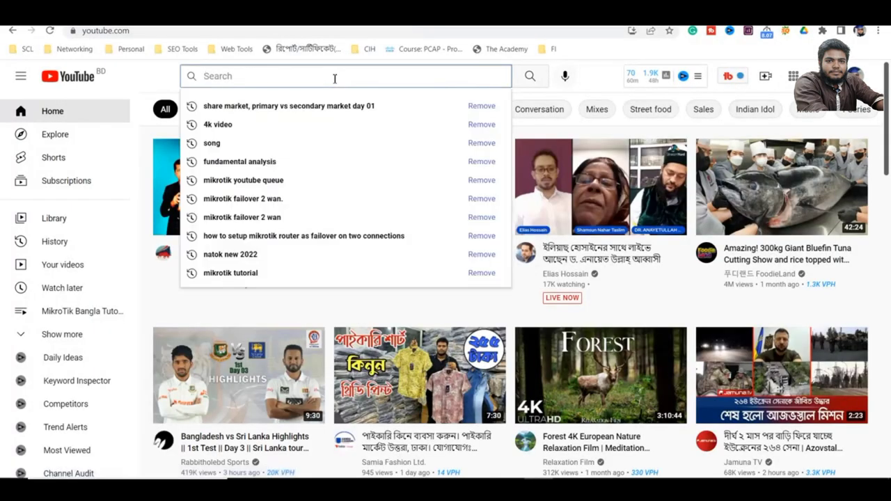
pyautogui.write('4k')
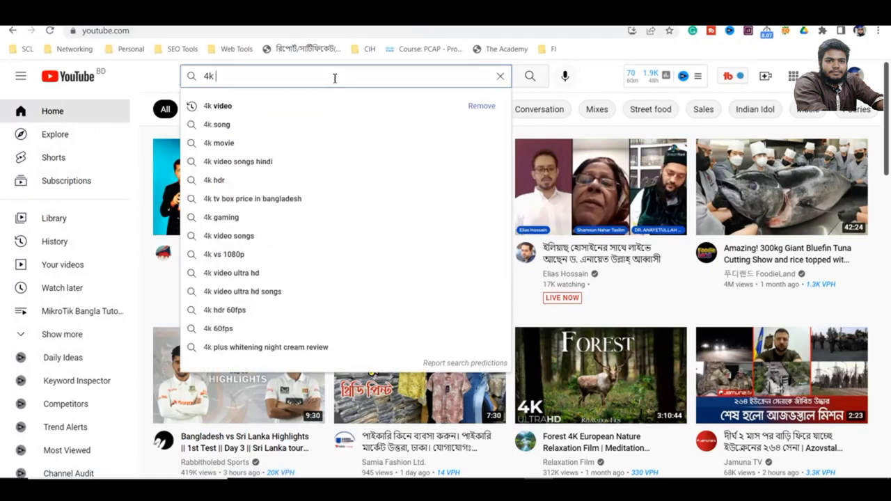
pyautogui.click(302, 109)
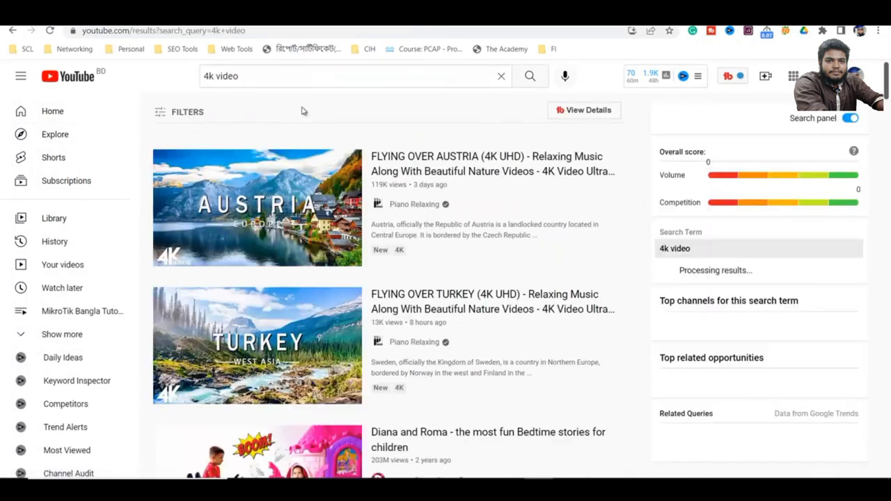
pyautogui.click(287, 183)
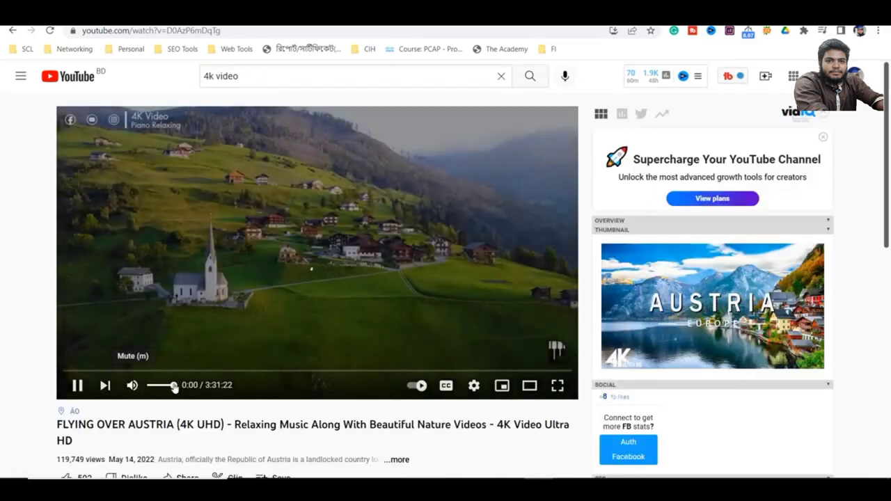
pyautogui.moveTo(174, 388); pyautogui.dragTo(148, 387)
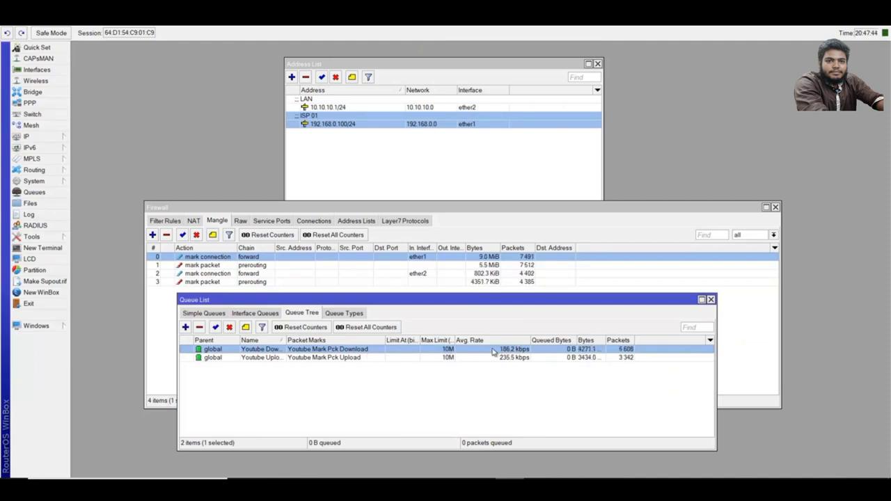
# Step: Check the video playback in the browser and return to WinBox to monitor both YouTube queues' average rates
pyautogui.hotkey('alt', 'Tab')
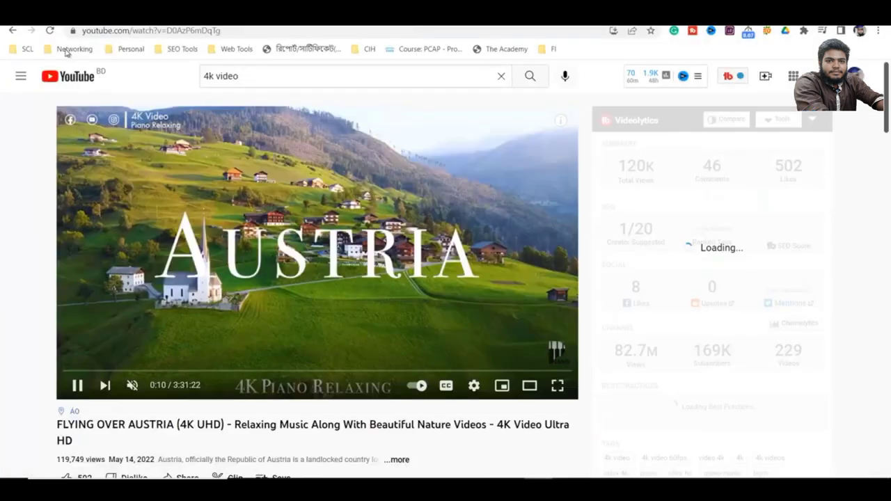
pyautogui.hotkey('alt', 'Tab')
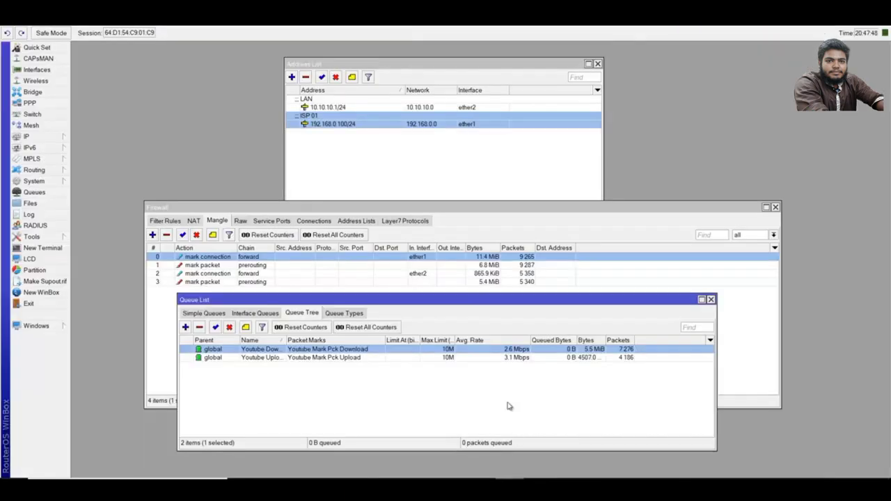